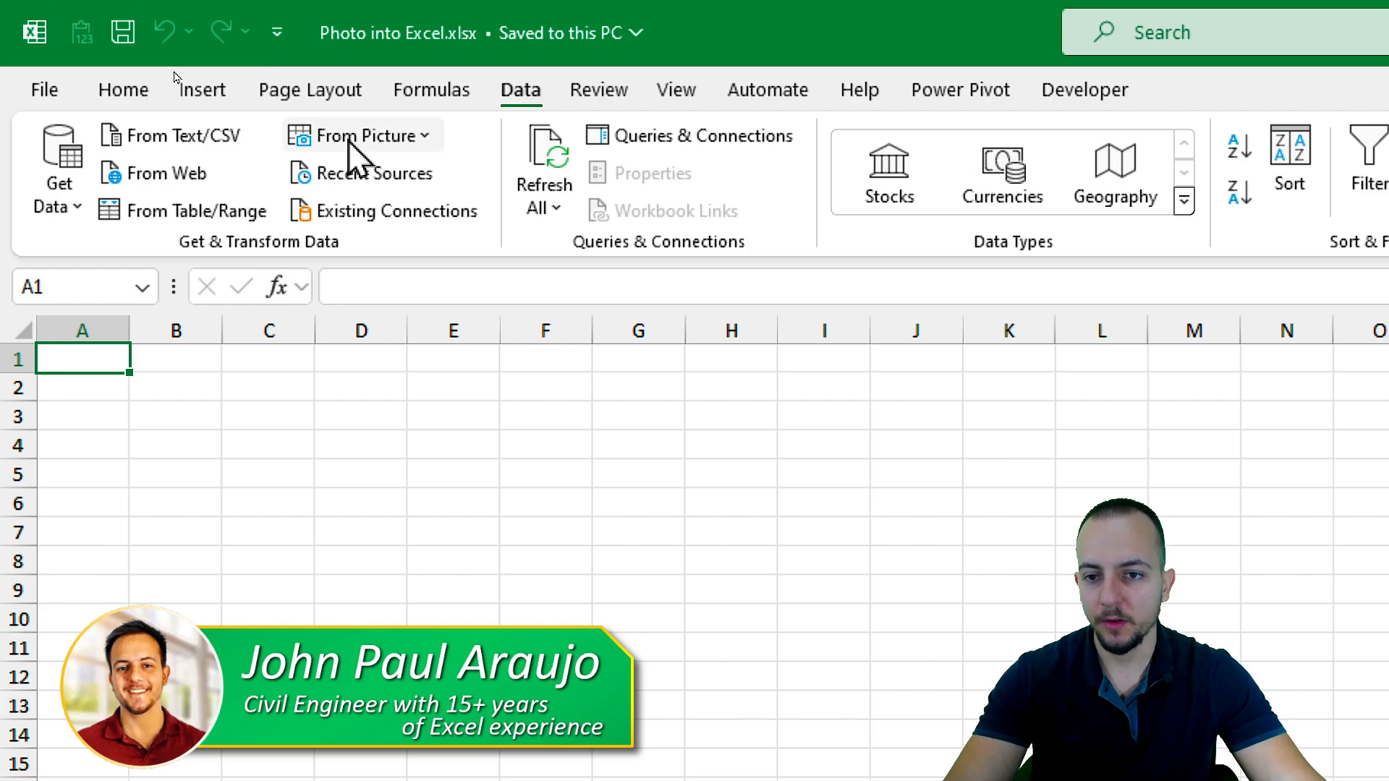
Import the table from the picture file Capture 01.PNG as data.
{"action": "left_click", "coordinate": [382, 141]}
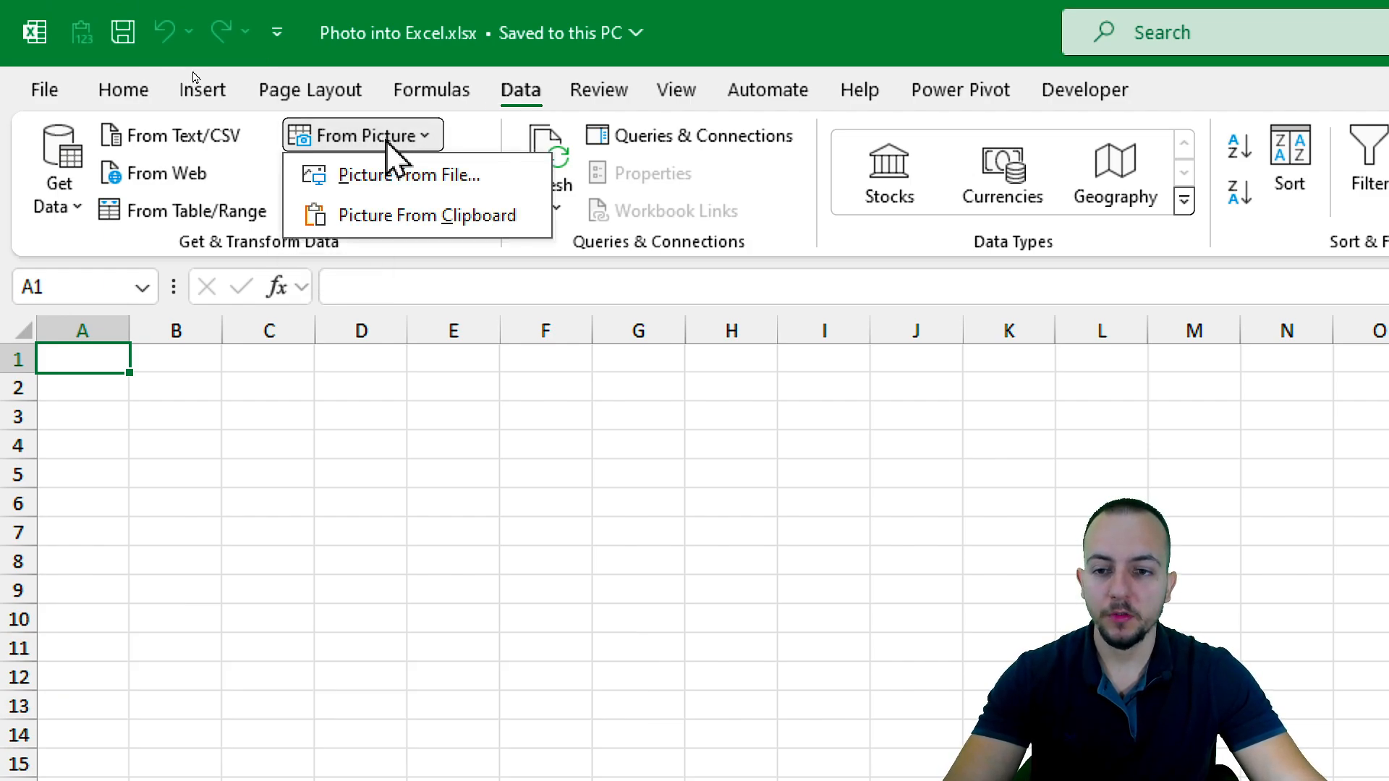
{"action": "left_click", "coordinate": [382, 190]}
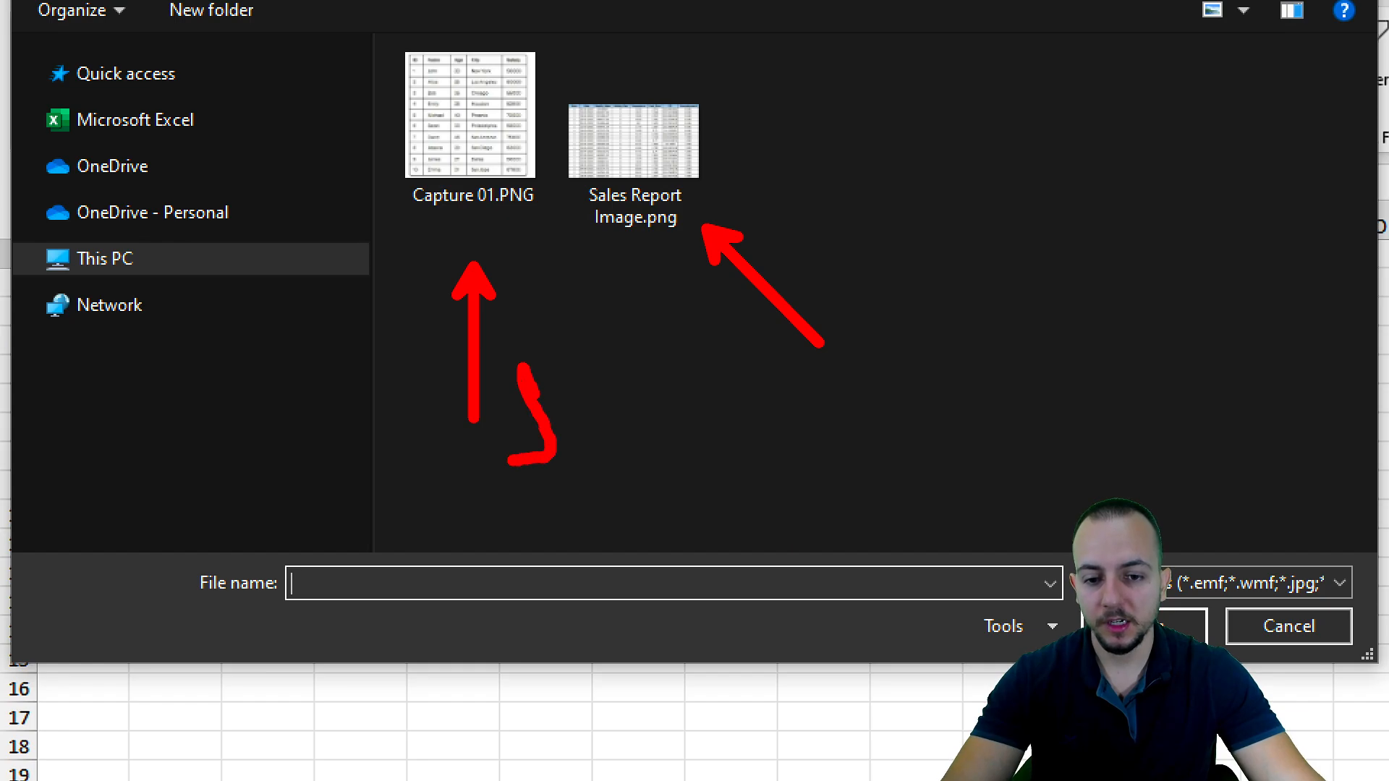
{"action": "left_click", "coordinate": [479, 181]}
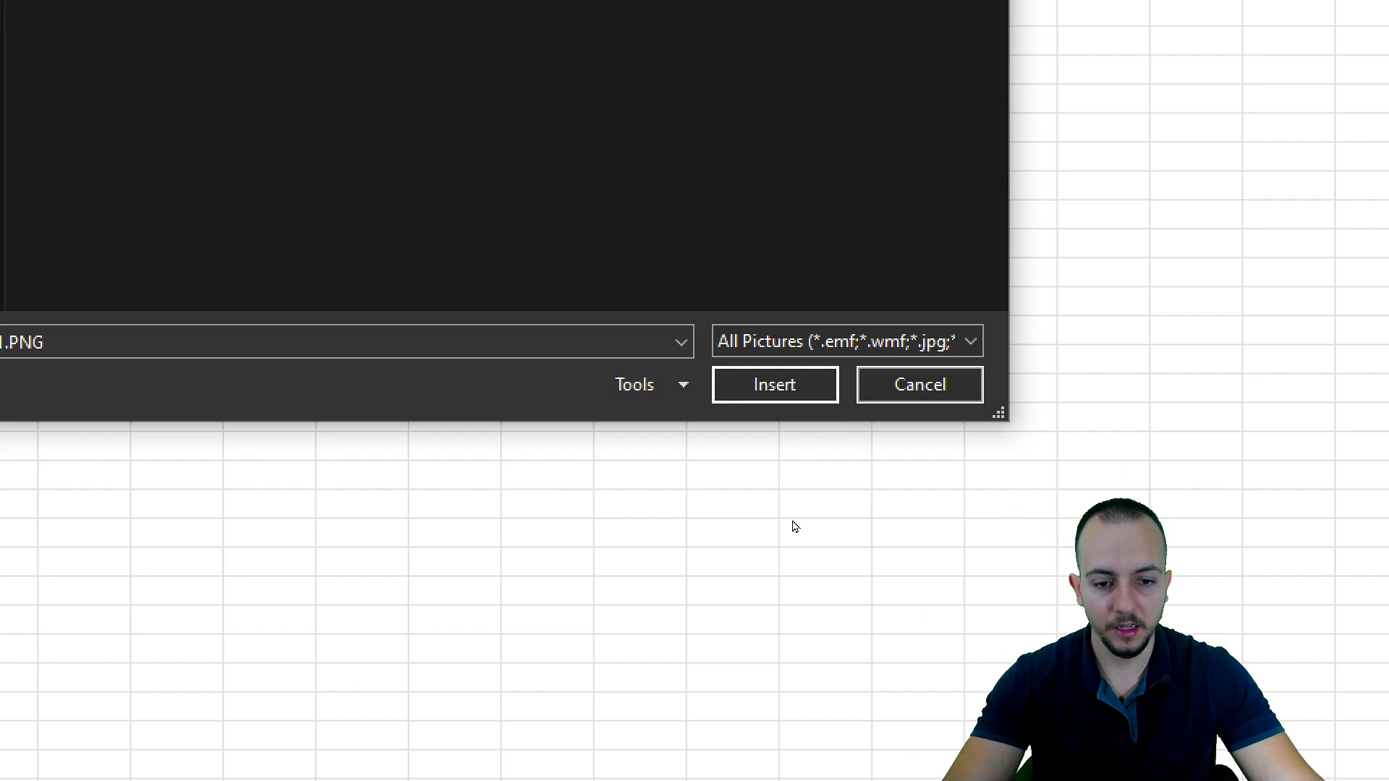
{"action": "left_click", "coordinate": [778, 385]}
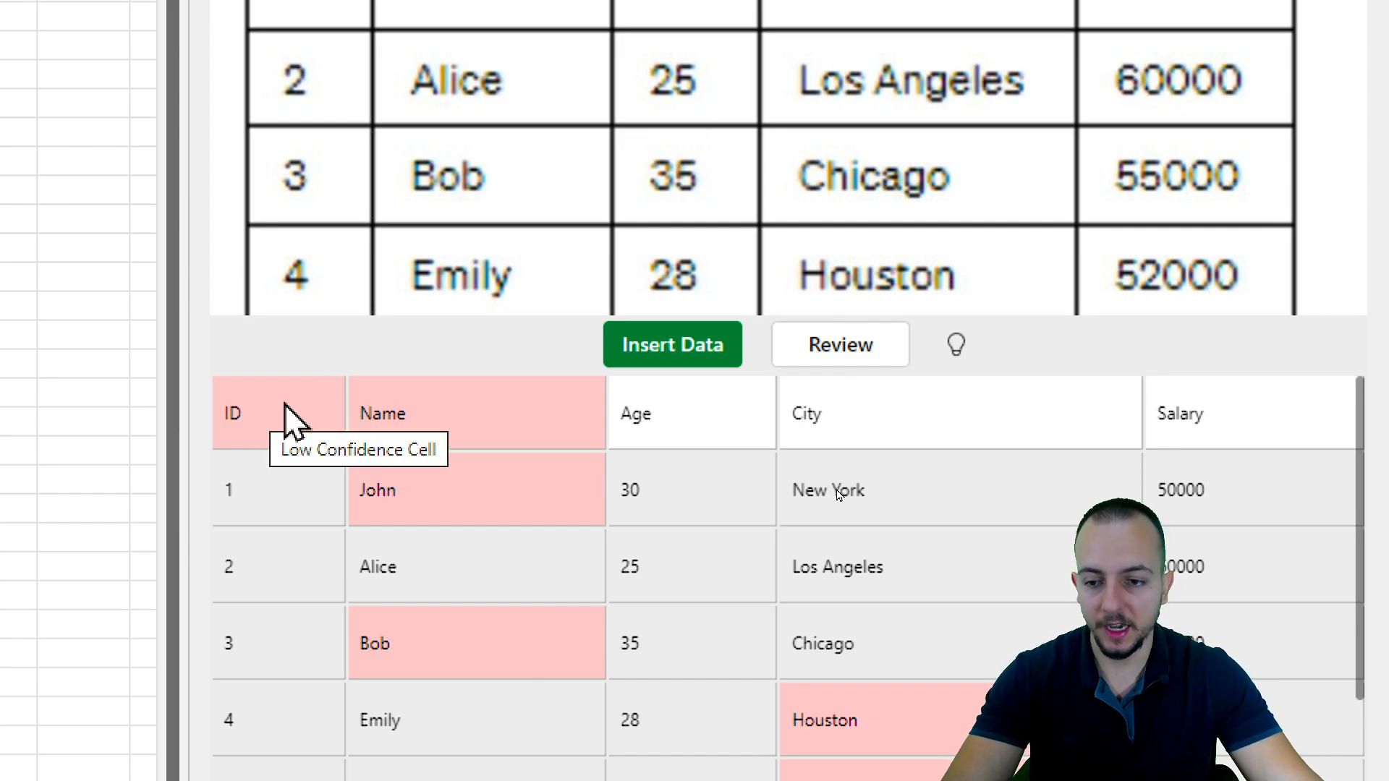
Accept the flagged ID and Name headers and the flagged name in row 1 of the extracted data.
{"action": "left_click", "coordinate": [290, 418]}
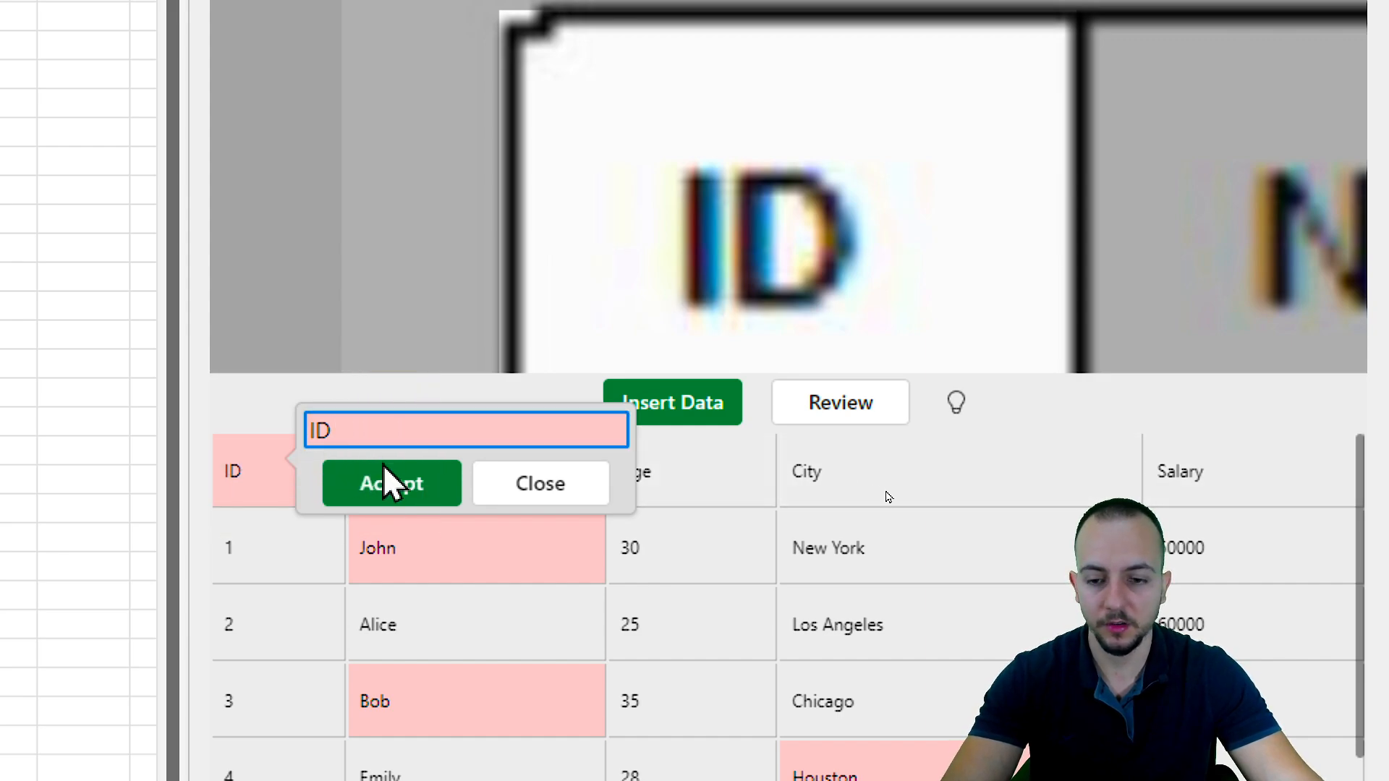
{"action": "left_click", "coordinate": [397, 499]}
{"action": "left_click", "coordinate": [514, 487]}
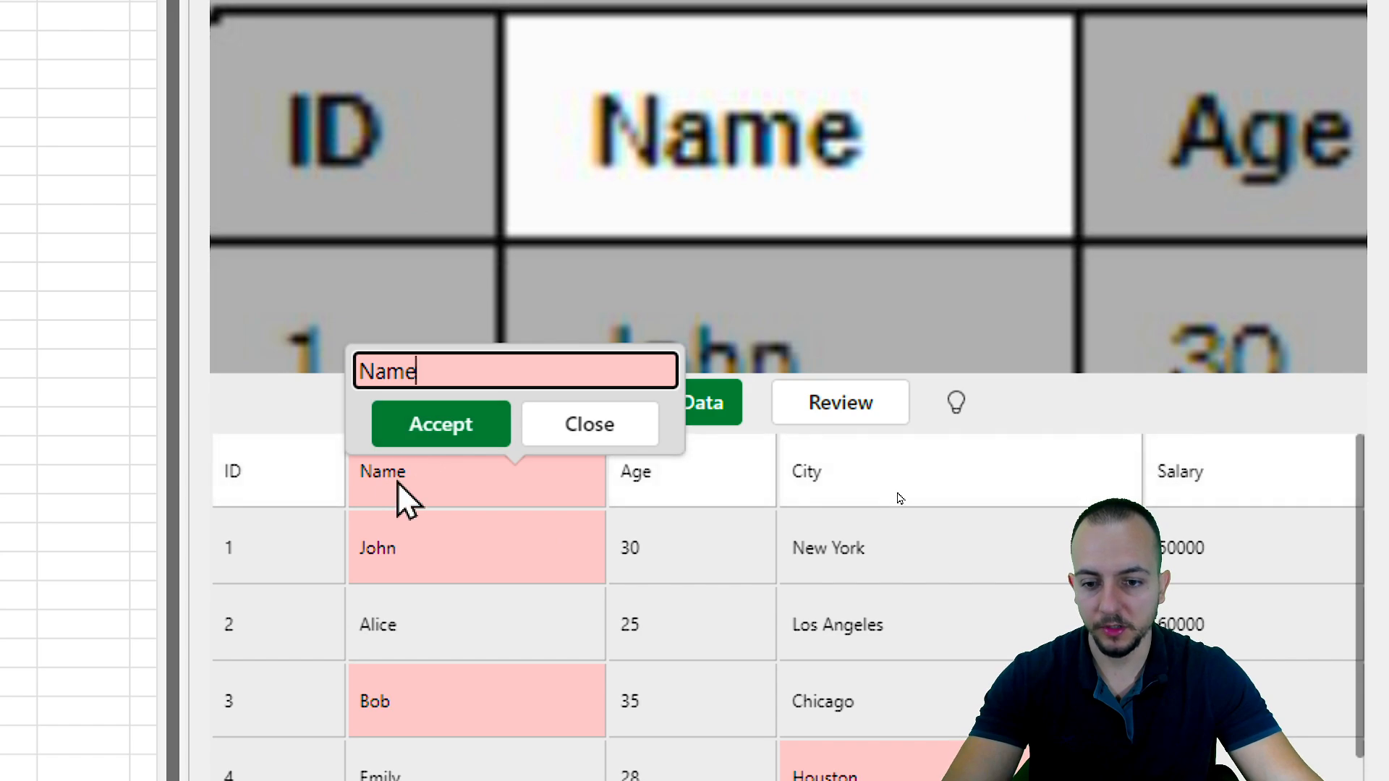
{"action": "left_click", "coordinate": [446, 428]}
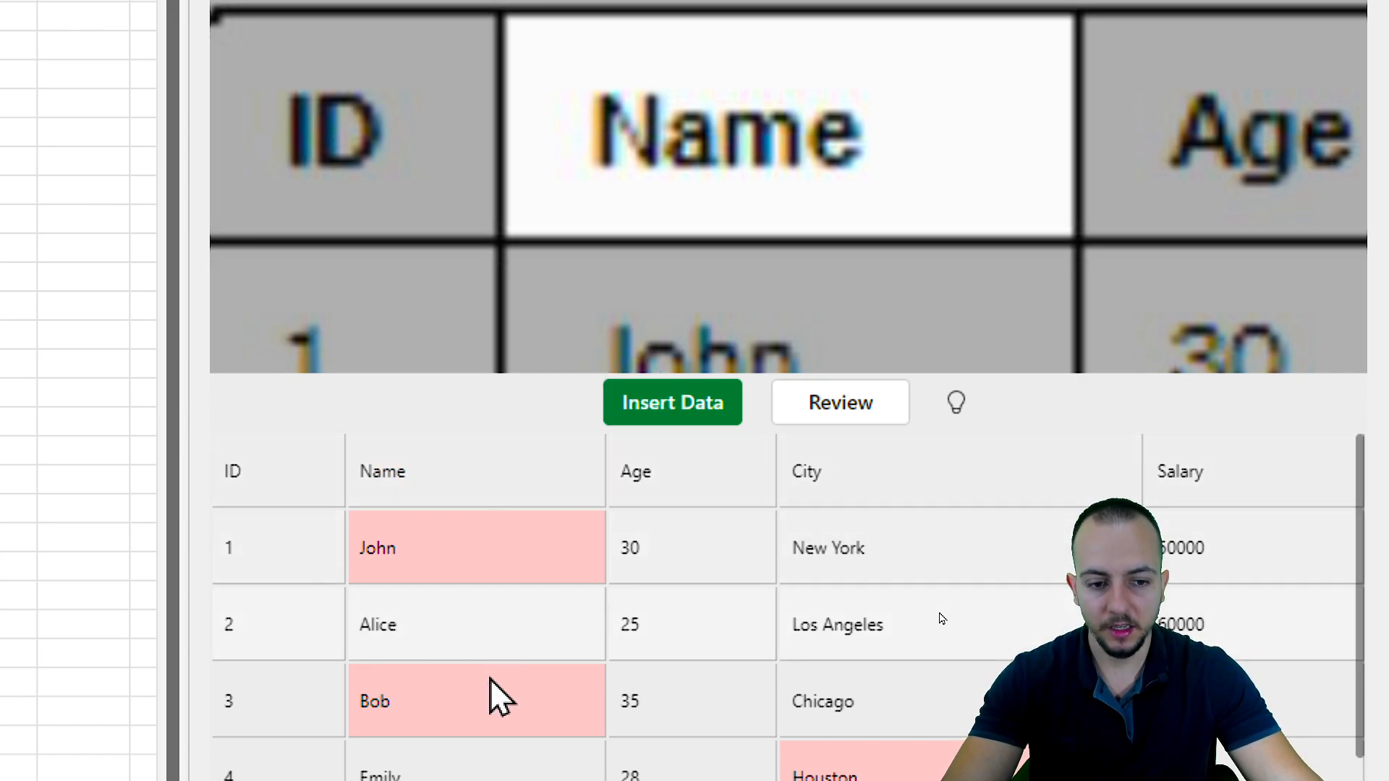
{"action": "scroll", "coordinate": [492, 688], "scroll_direction": "down", "scroll_amount": 2}
{"action": "left_click", "coordinate": [490, 450]}
{"action": "scroll", "coordinate": [410, 463], "scroll_direction": "up", "scroll_amount": 2}
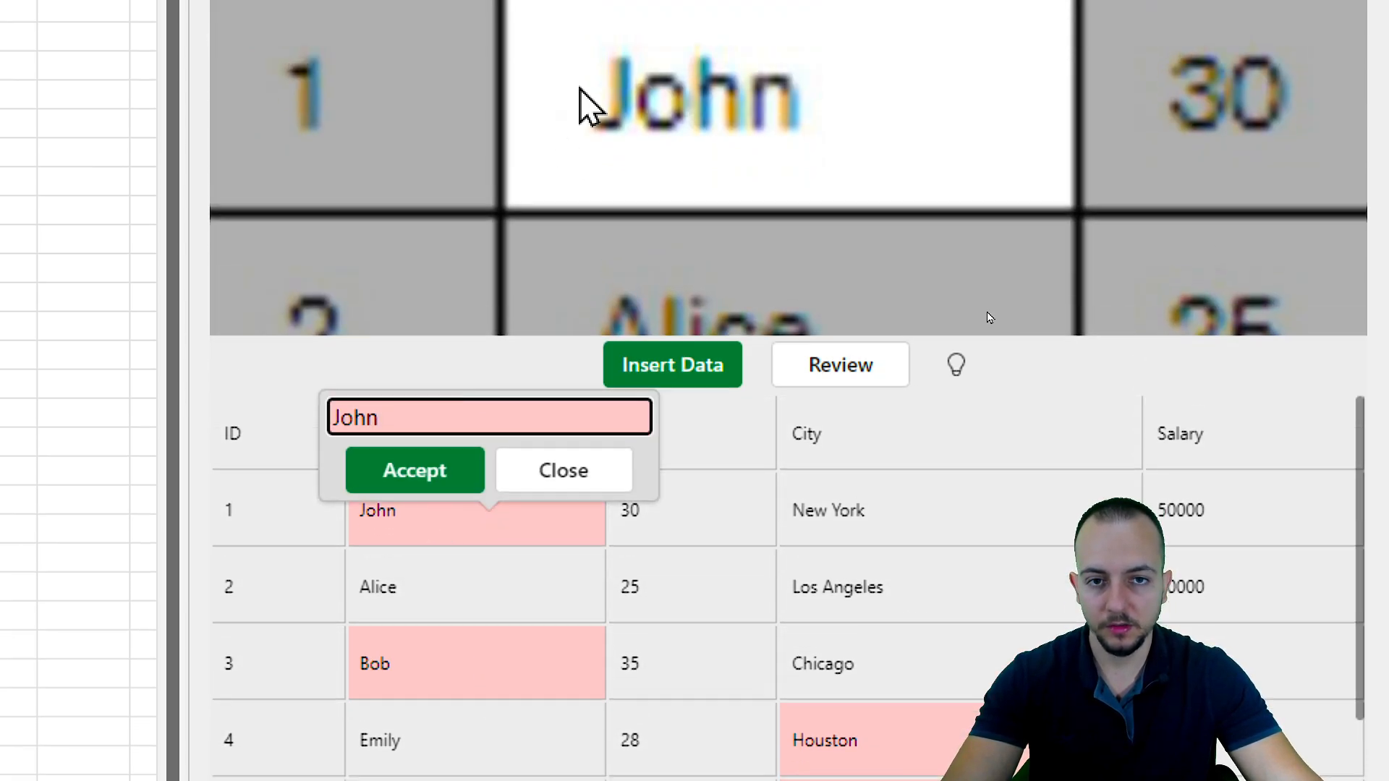
{"action": "left_click", "coordinate": [425, 539]}
Compare the flagged names in rows 7 to 10 of the extracted data with the source picture.
{"action": "scroll", "coordinate": [543, 695], "scroll_direction": "down", "scroll_amount": 5}
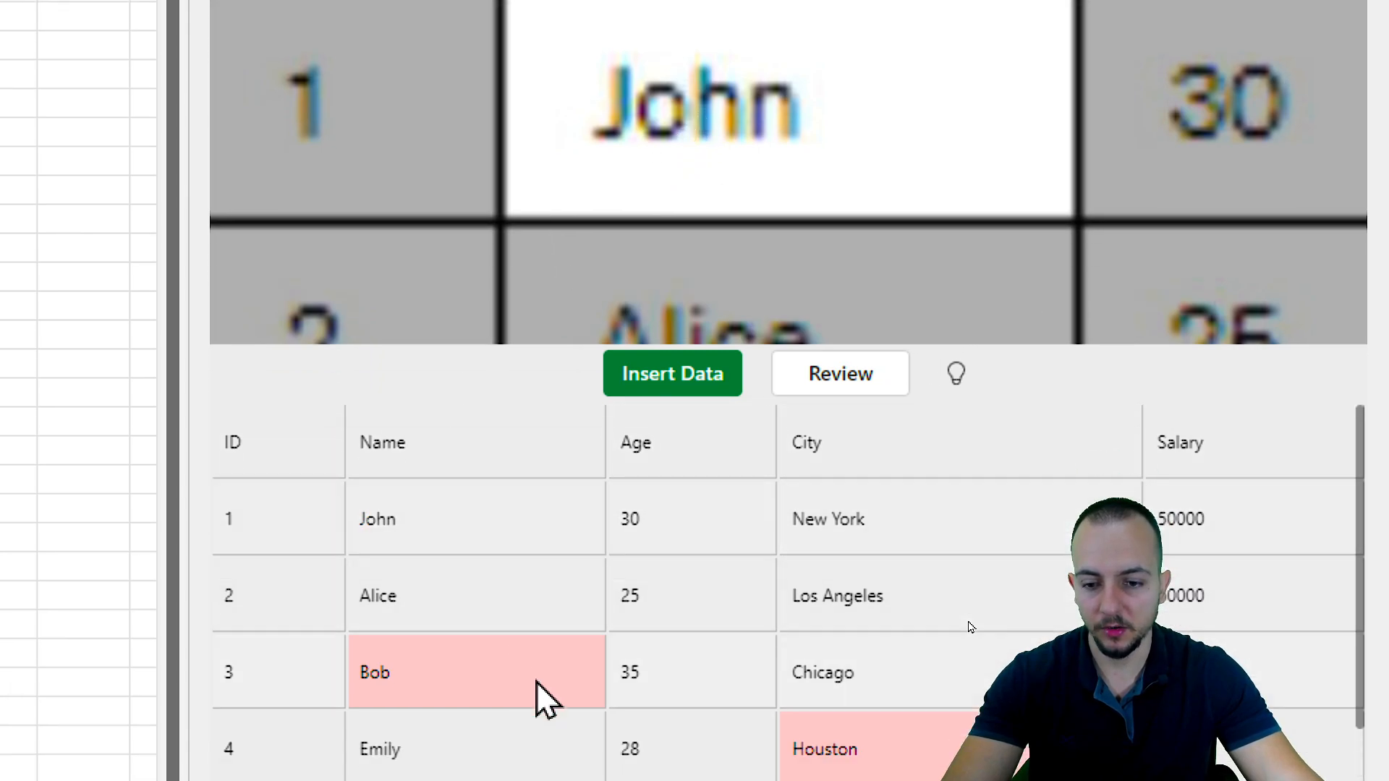
{"action": "scroll", "coordinate": [735, 453], "scroll_direction": "down", "scroll_amount": 3}
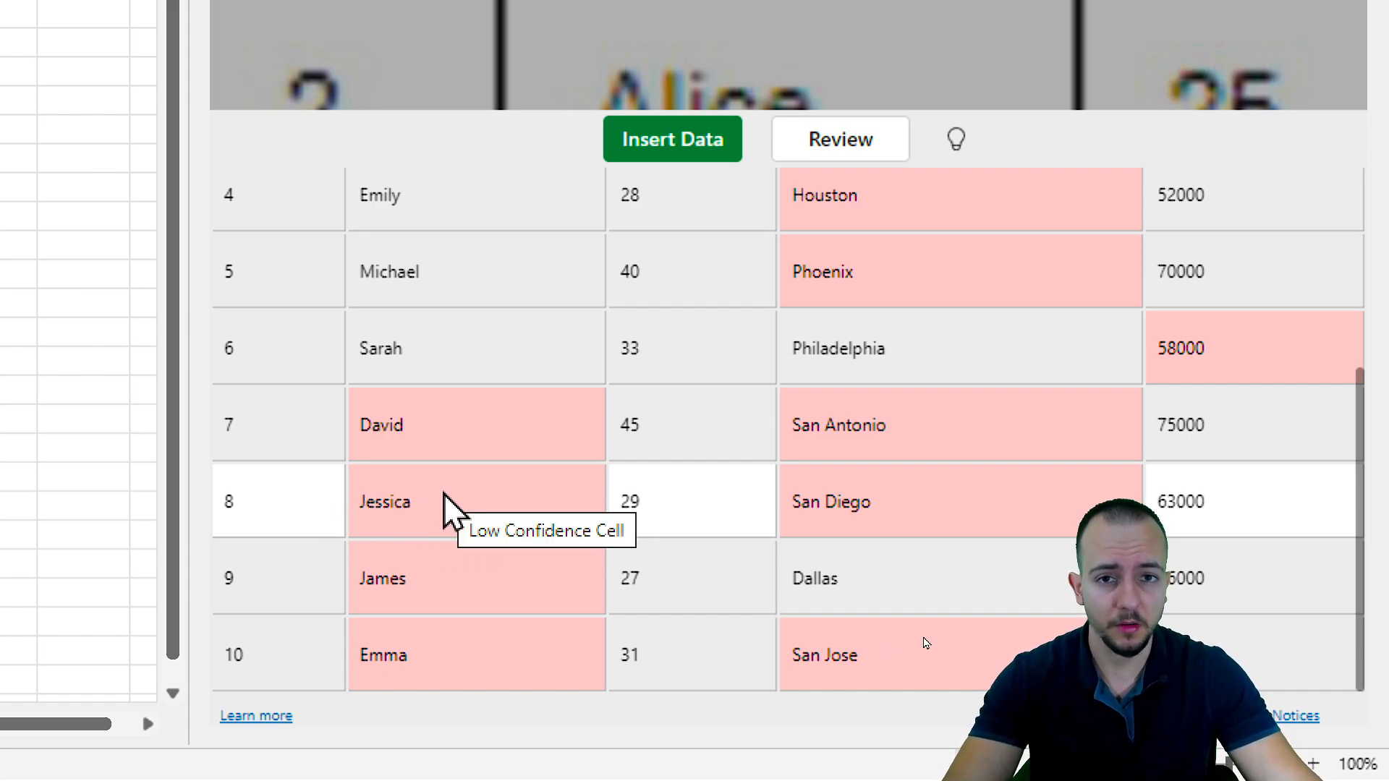
{"action": "left_click", "coordinate": [489, 437]}
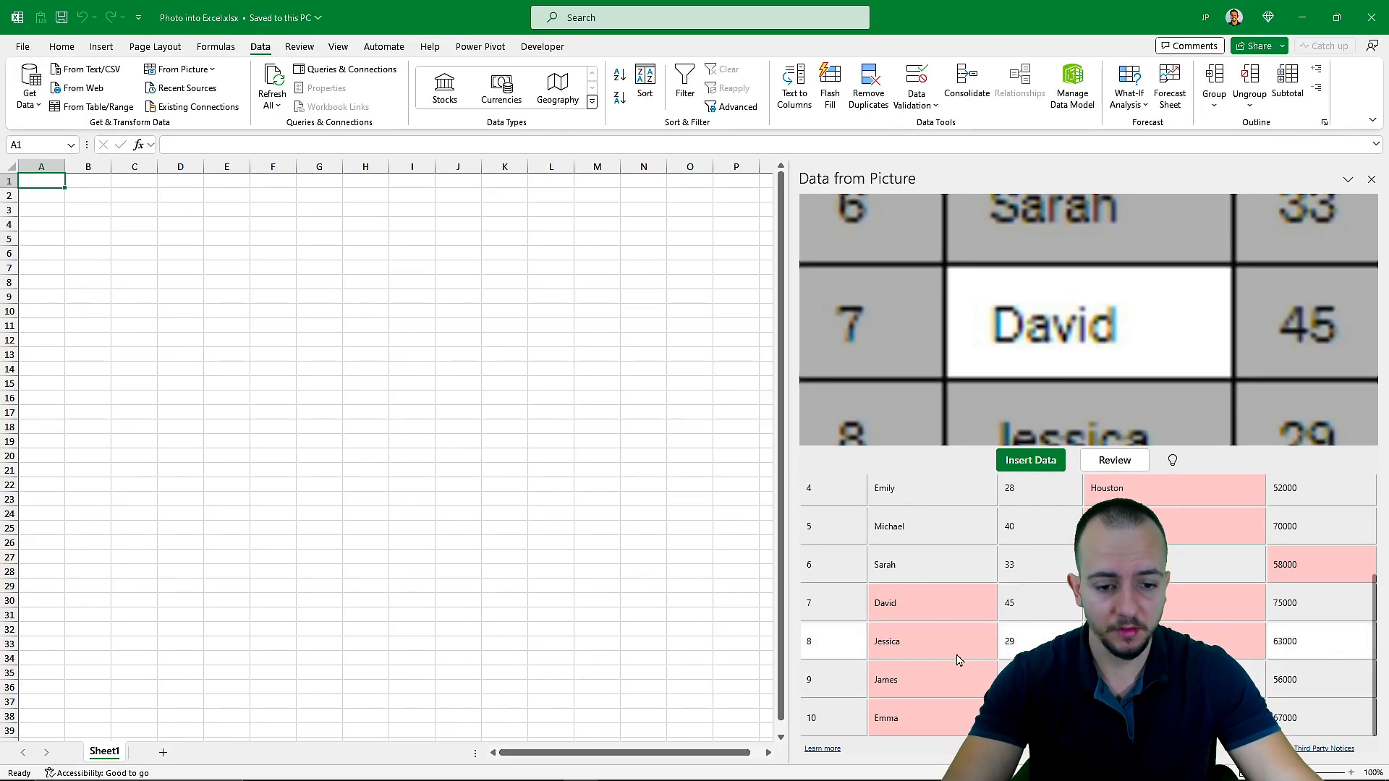
{"action": "left_click", "coordinate": [957, 660]}
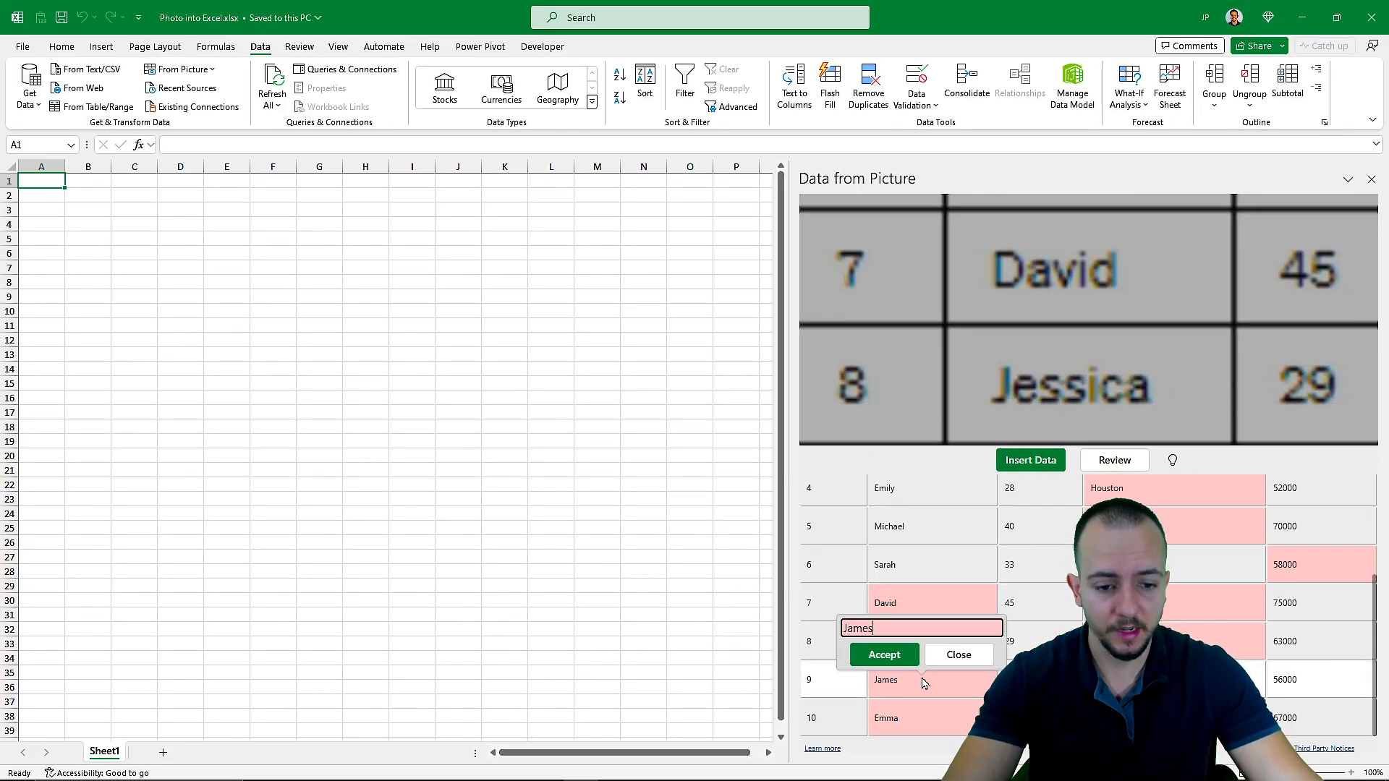
{"action": "left_click", "coordinate": [927, 713]}
{"action": "left_click", "coordinate": [929, 707]}
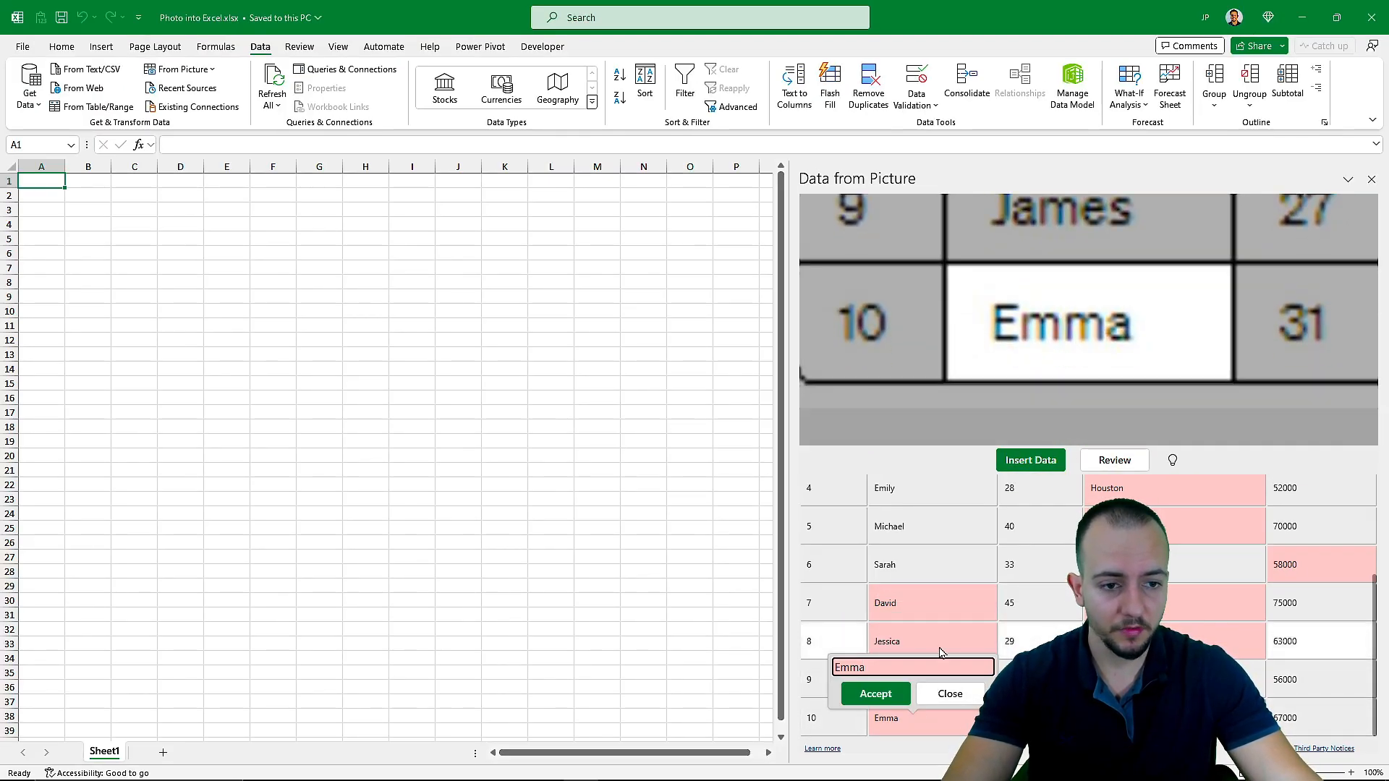
{"action": "left_click", "coordinate": [939, 648]}
{"action": "left_click", "coordinate": [943, 642]}
{"action": "left_click", "coordinate": [994, 617]}
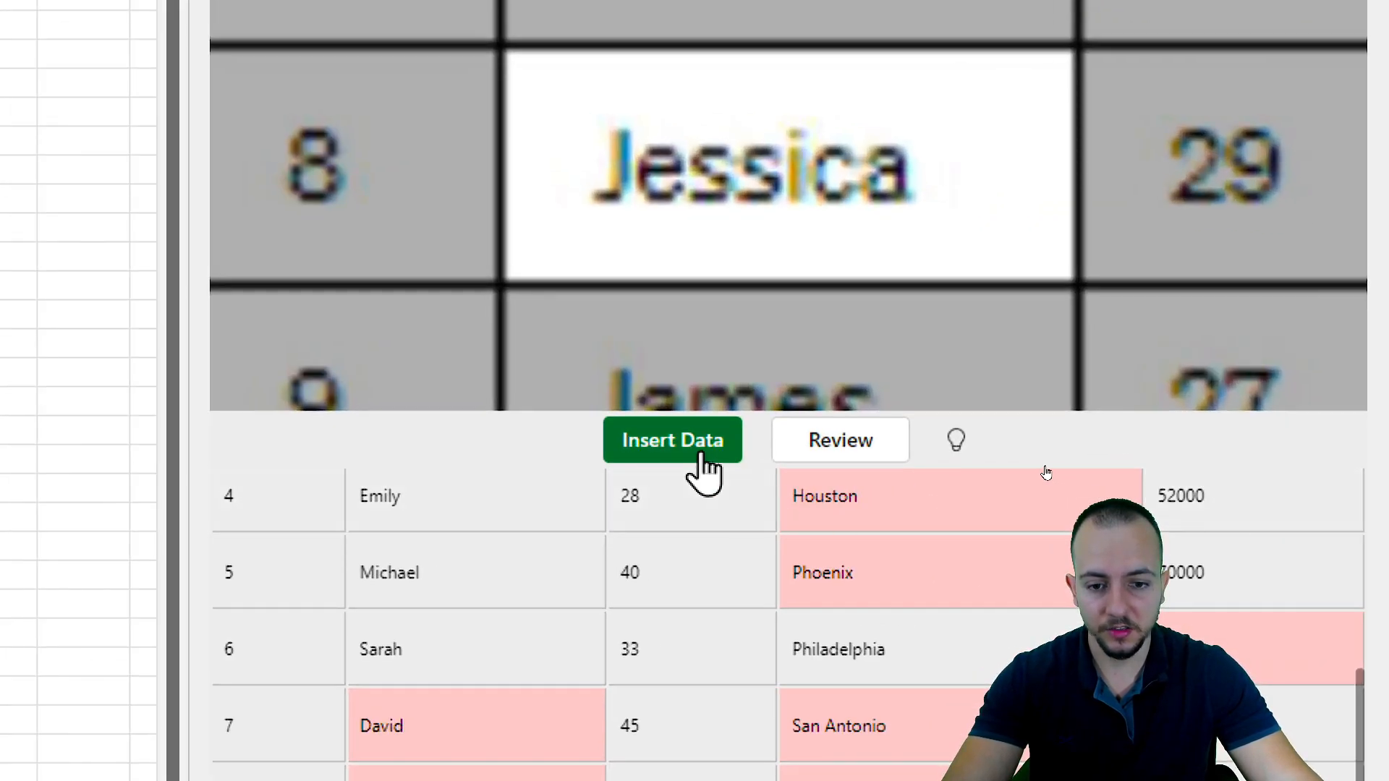
Review the remaining flagged items before insertion and accept the first three, then end the review.
{"action": "left_click", "coordinate": [701, 469]}
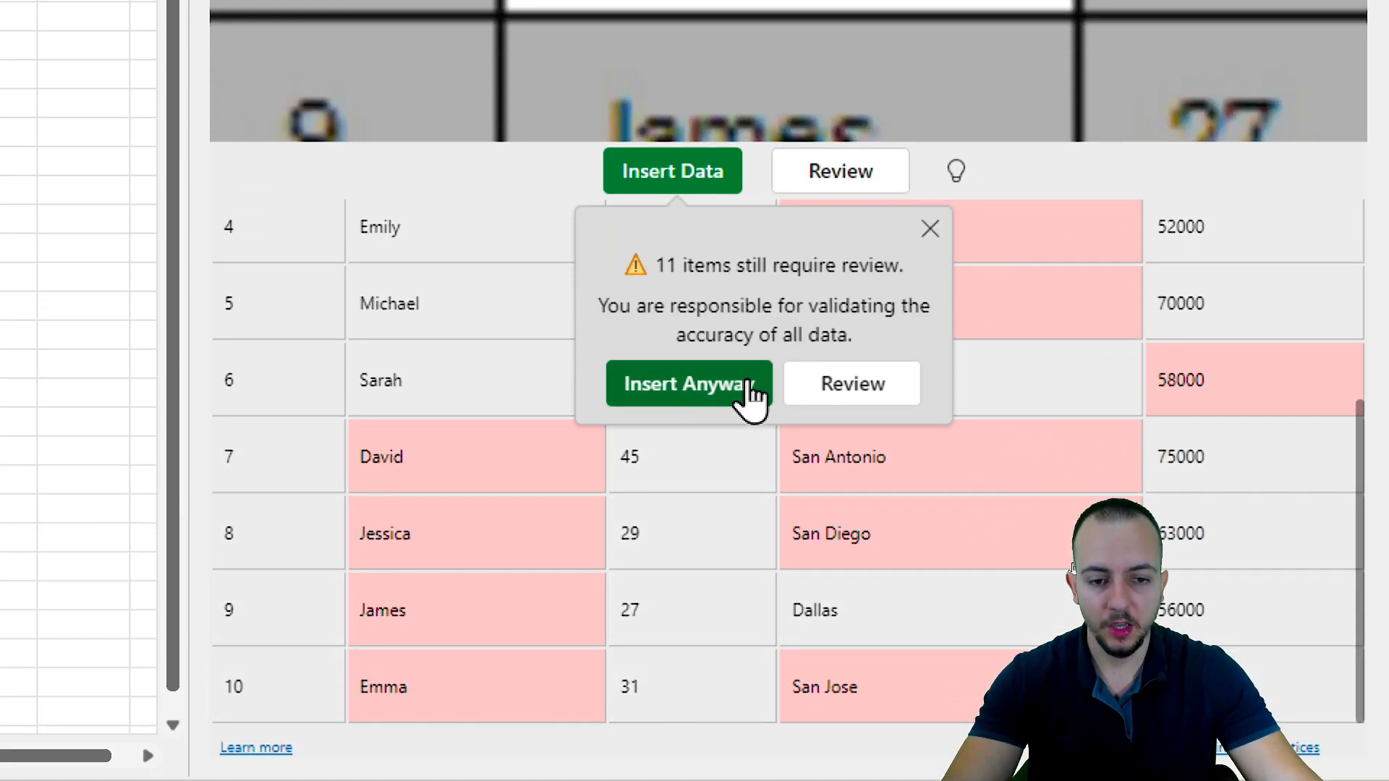
{"action": "left_click", "coordinate": [845, 385]}
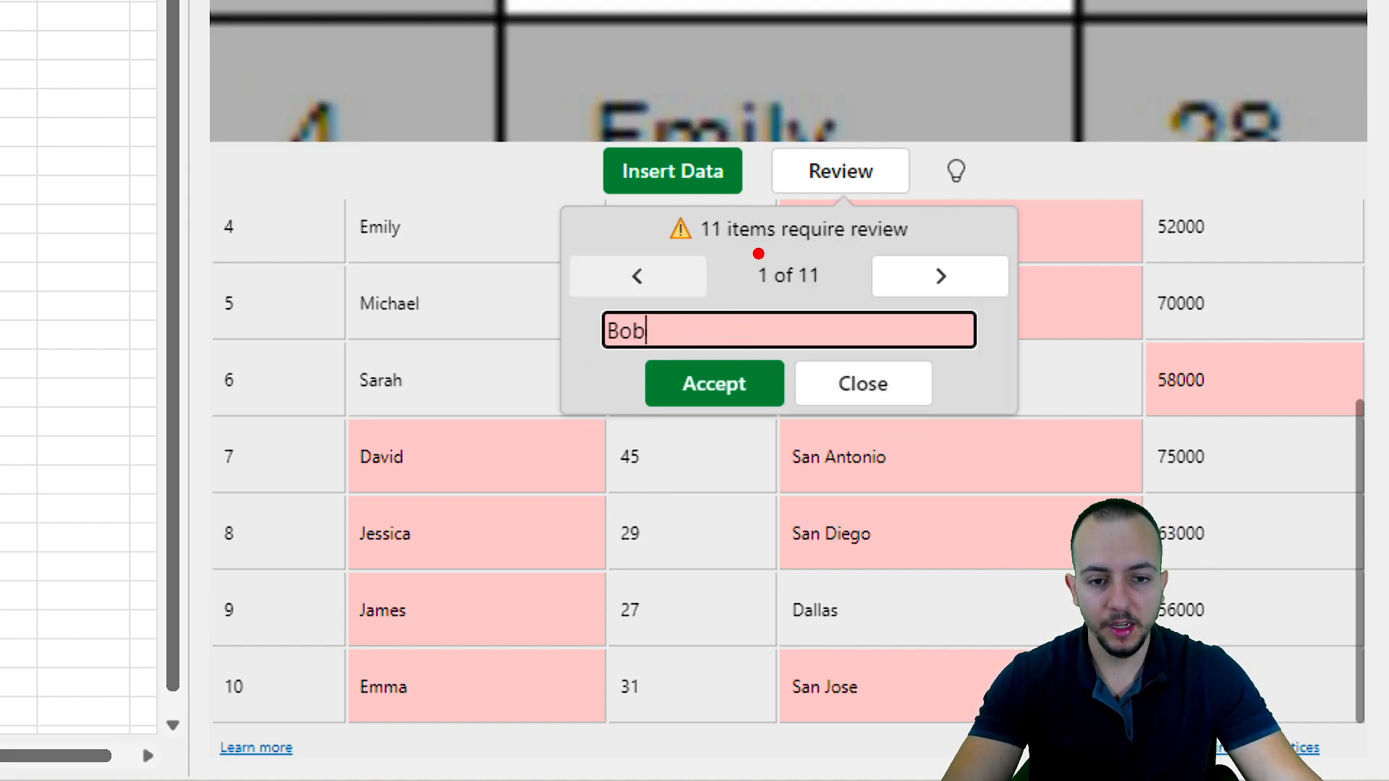
{"action": "mouse_move", "coordinate": [771, 239]}
{"action": "left_mouse_down"}
{"action": "mouse_move", "coordinate": [839, 298]}
{"action": "mouse_move", "coordinate": [942, 337]}
{"action": "left_mouse_up"}
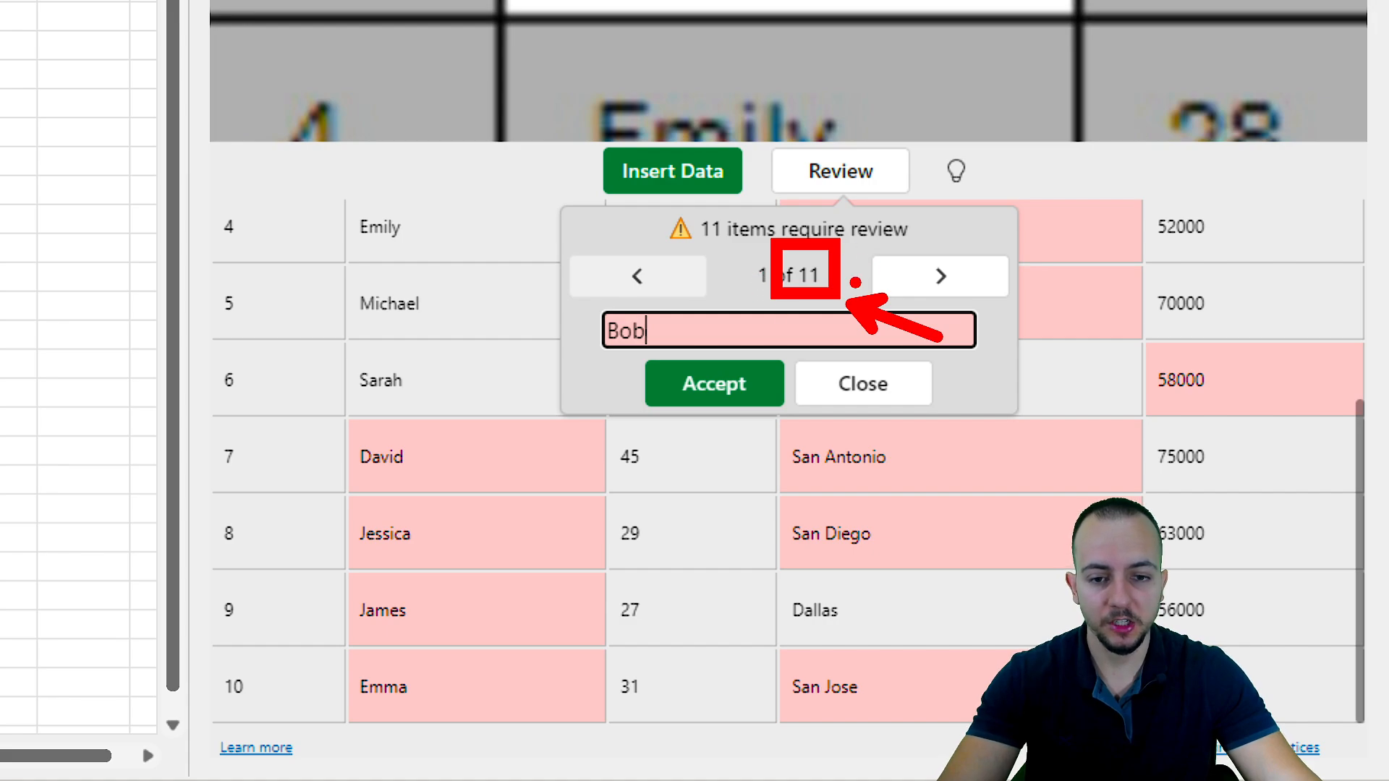
{"action": "left_click_drag", "start_coordinate": [647, 304], "coordinate": [658, 291]}
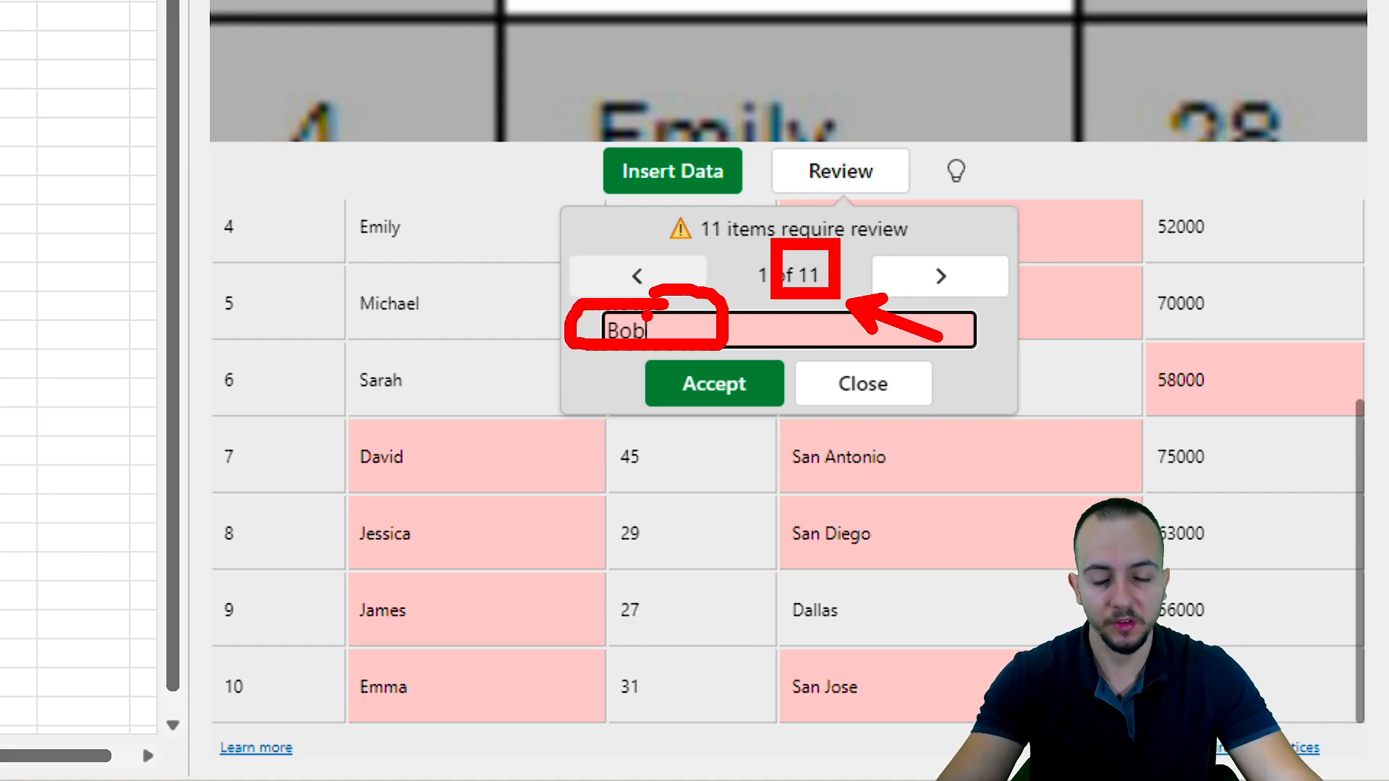
{"action": "left_click", "coordinate": [705, 395]}
{"action": "left_click", "coordinate": [708, 394]}
{"action": "left_click", "coordinate": [711, 396]}
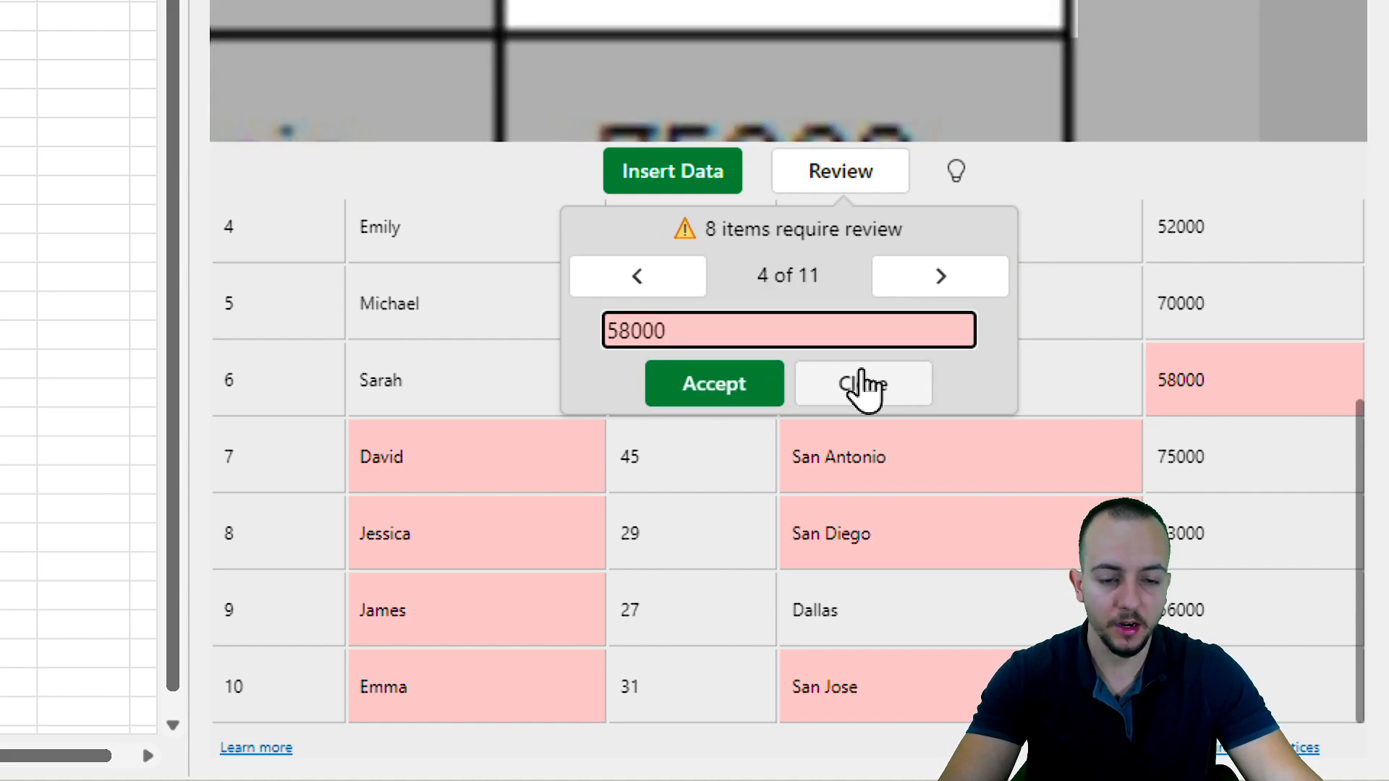
{"action": "left_click", "coordinate": [839, 394]}
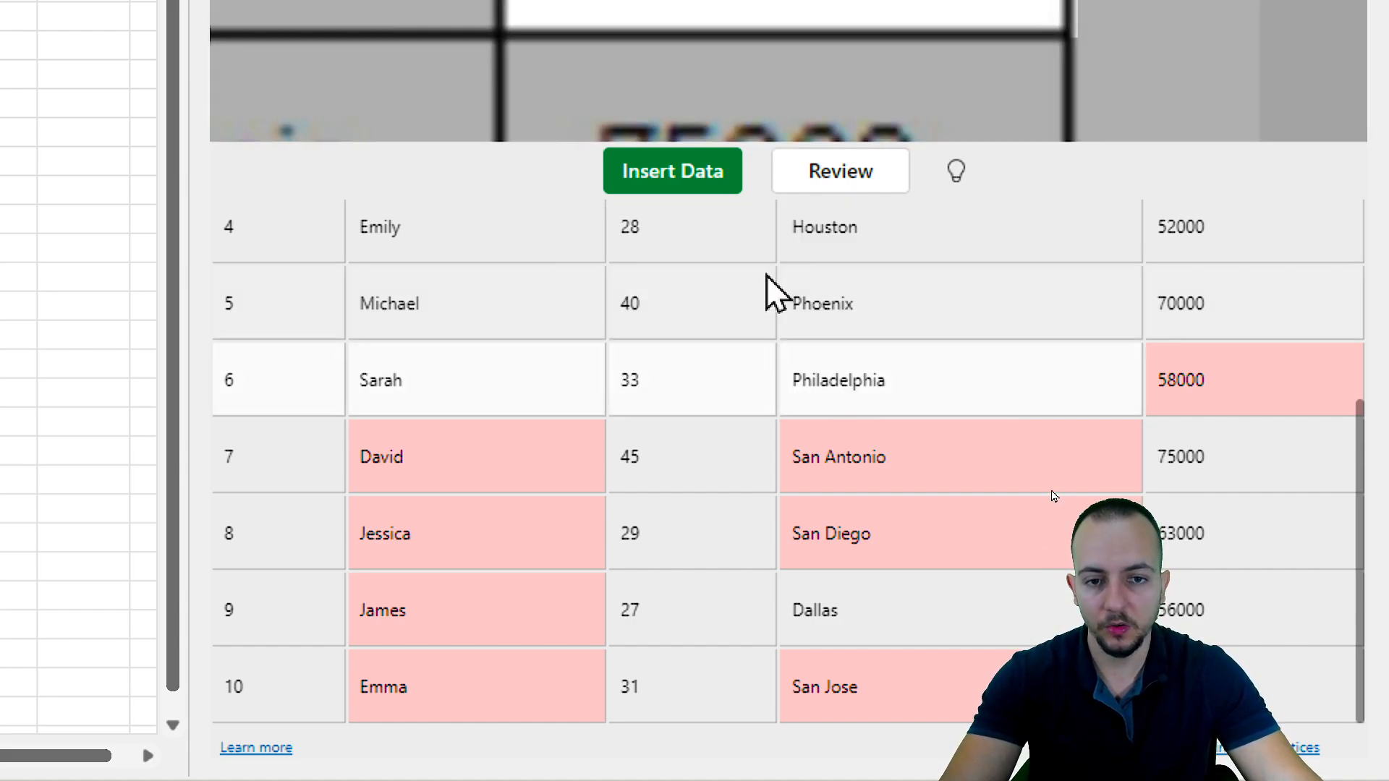
Insert the extracted data into the sheet at A1 despite the unreviewed items.
{"action": "left_click", "coordinate": [691, 192]}
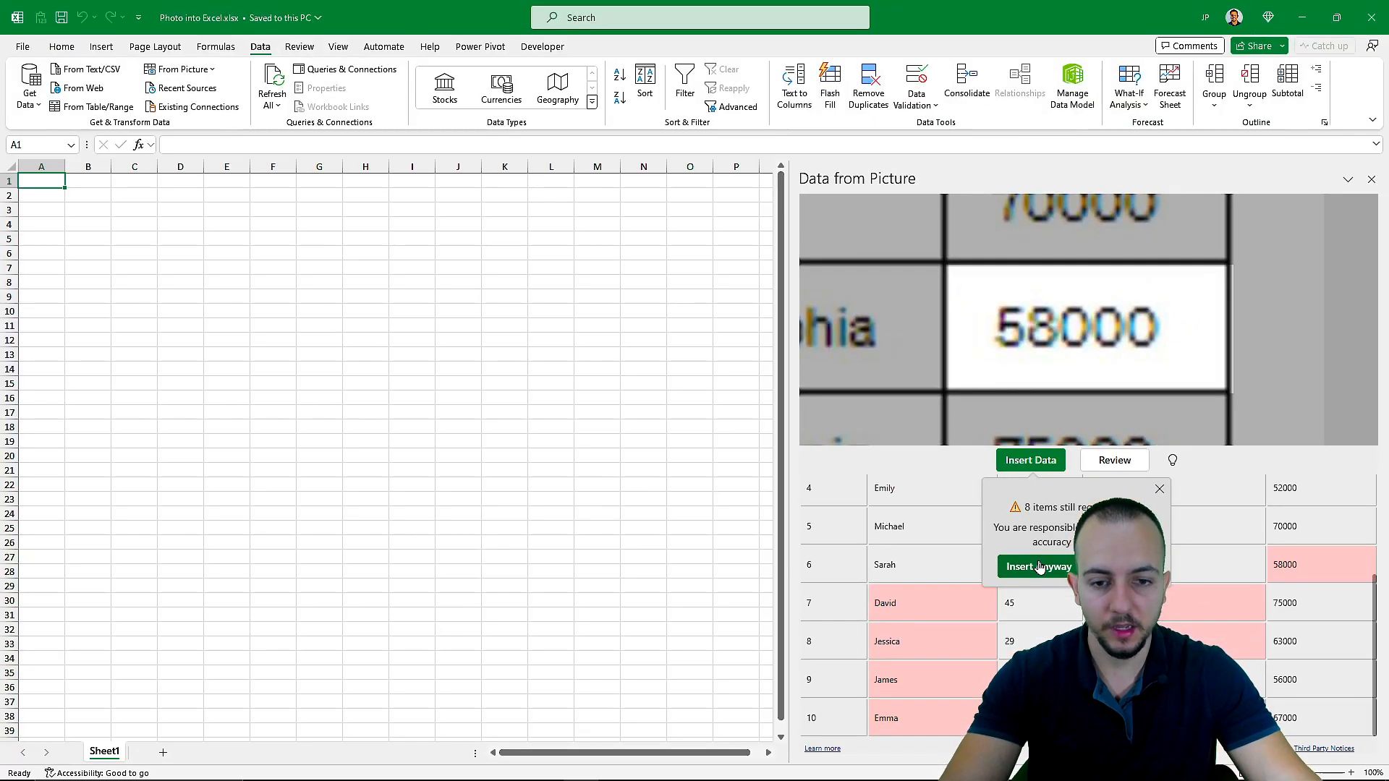
{"action": "left_click", "coordinate": [688, 388]}
{"action": "key", "text": "ctrl+q"}
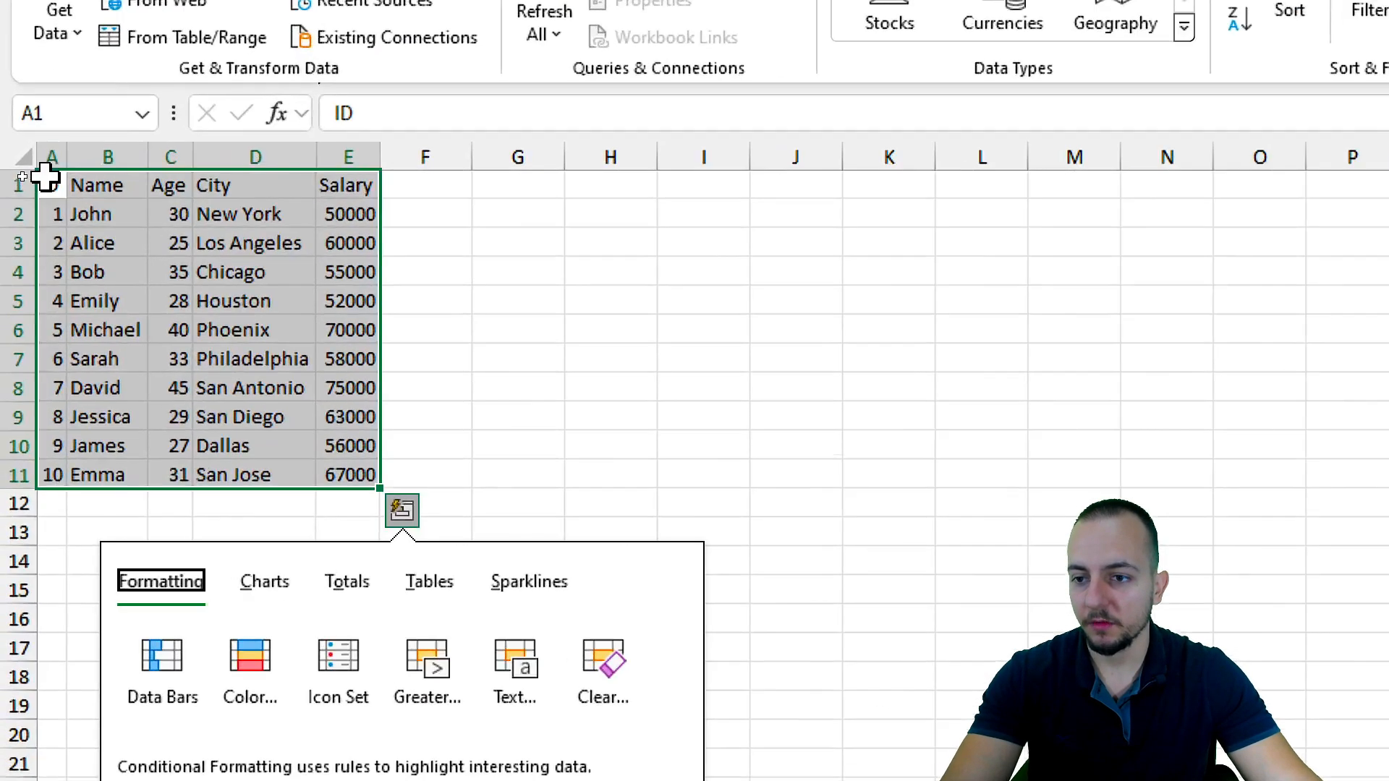
{"action": "left_click", "coordinate": [24, 180]}
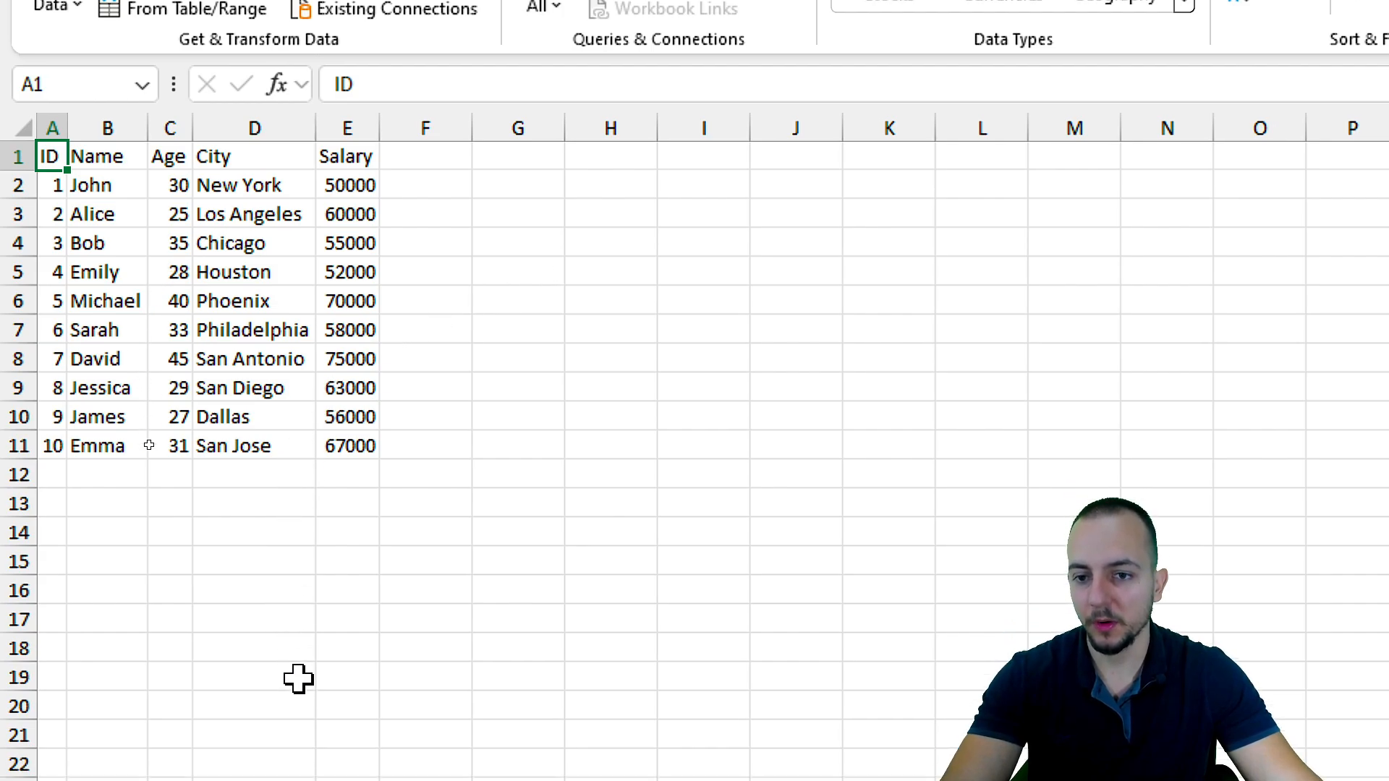
Widen the Salary column and select its cells E1:E11.
{"action": "left_click", "coordinate": [347, 534]}
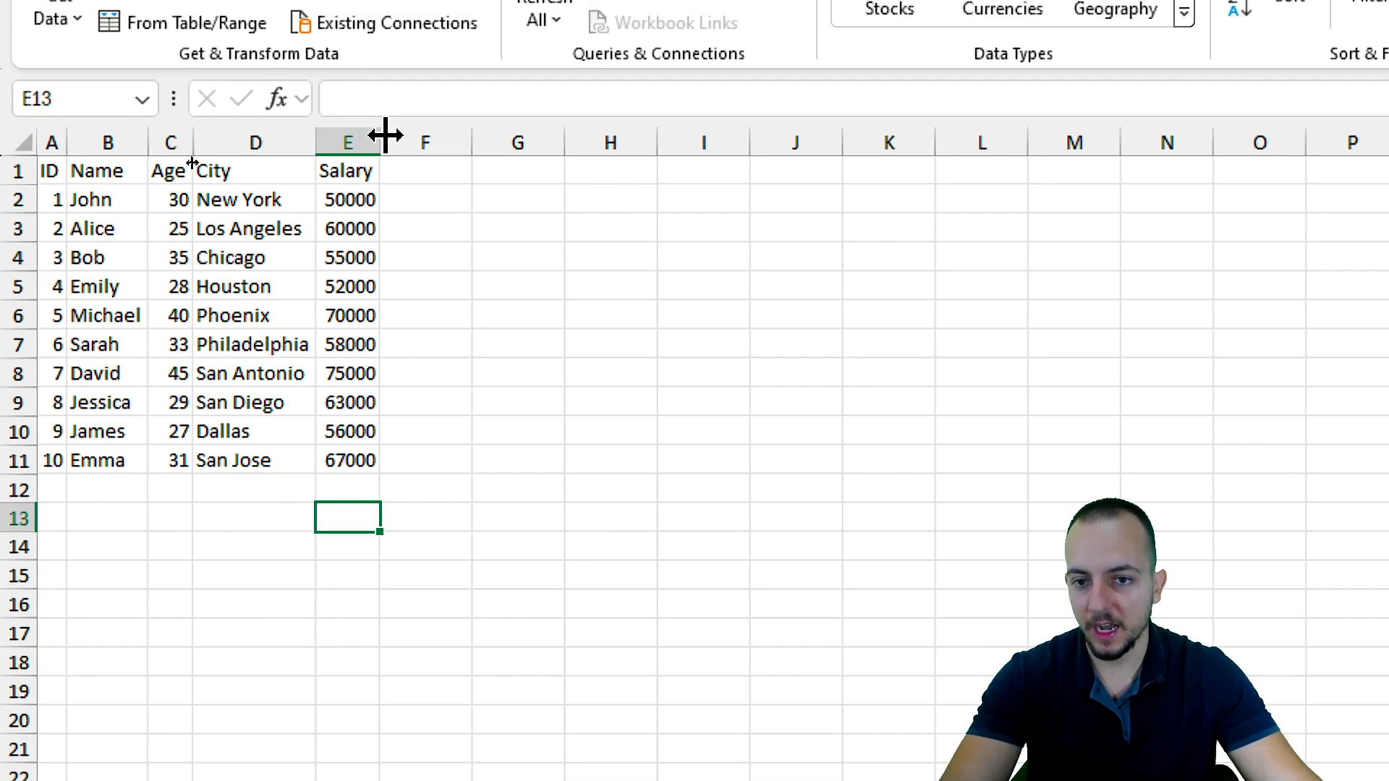
{"action": "left_click_drag", "start_coordinate": [381, 134], "coordinate": [453, 133]}
{"action": "left_click_drag", "start_coordinate": [374, 171], "coordinate": [378, 463]}
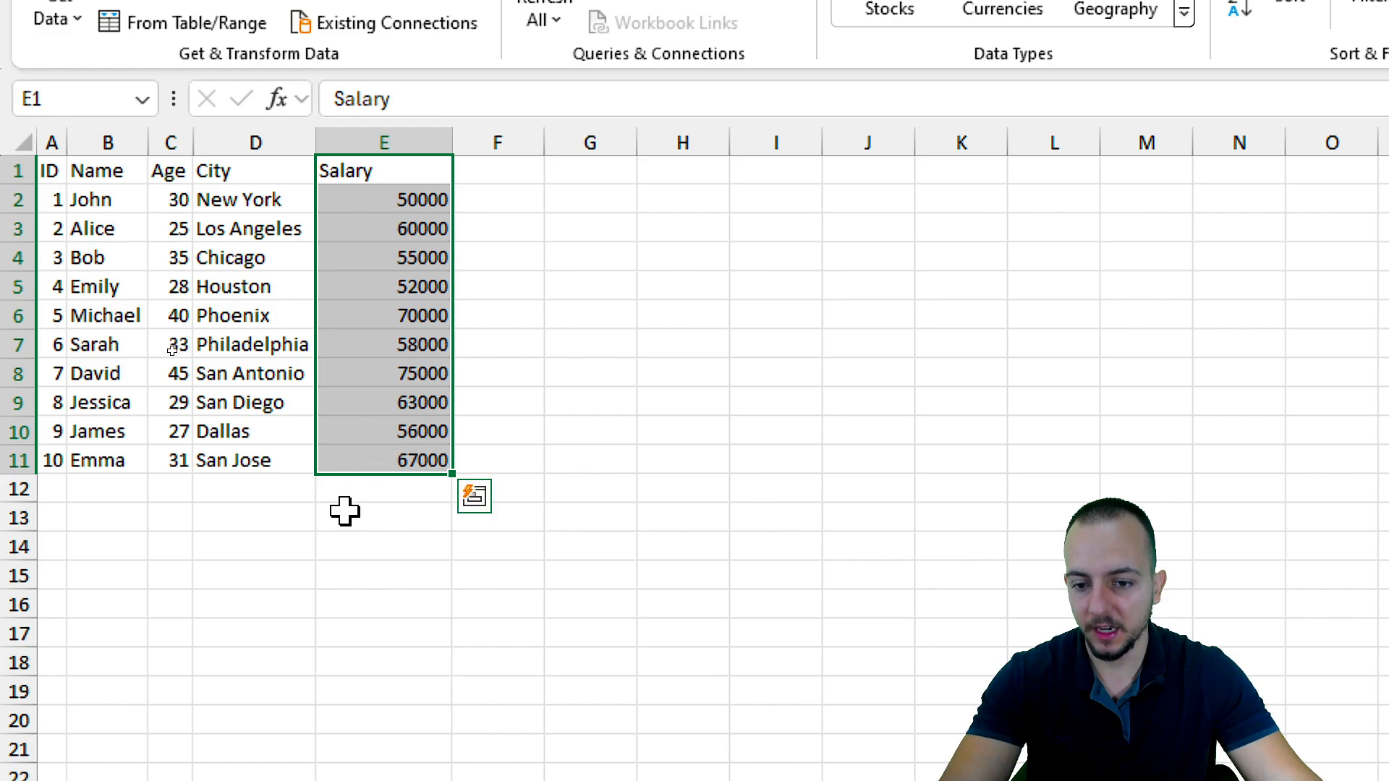
Total the salaries E2:E11 in cell E13 with the SUM function.
{"action": "left_click", "coordinate": [341, 514]}
{"action": "type", "text": "=sum"}
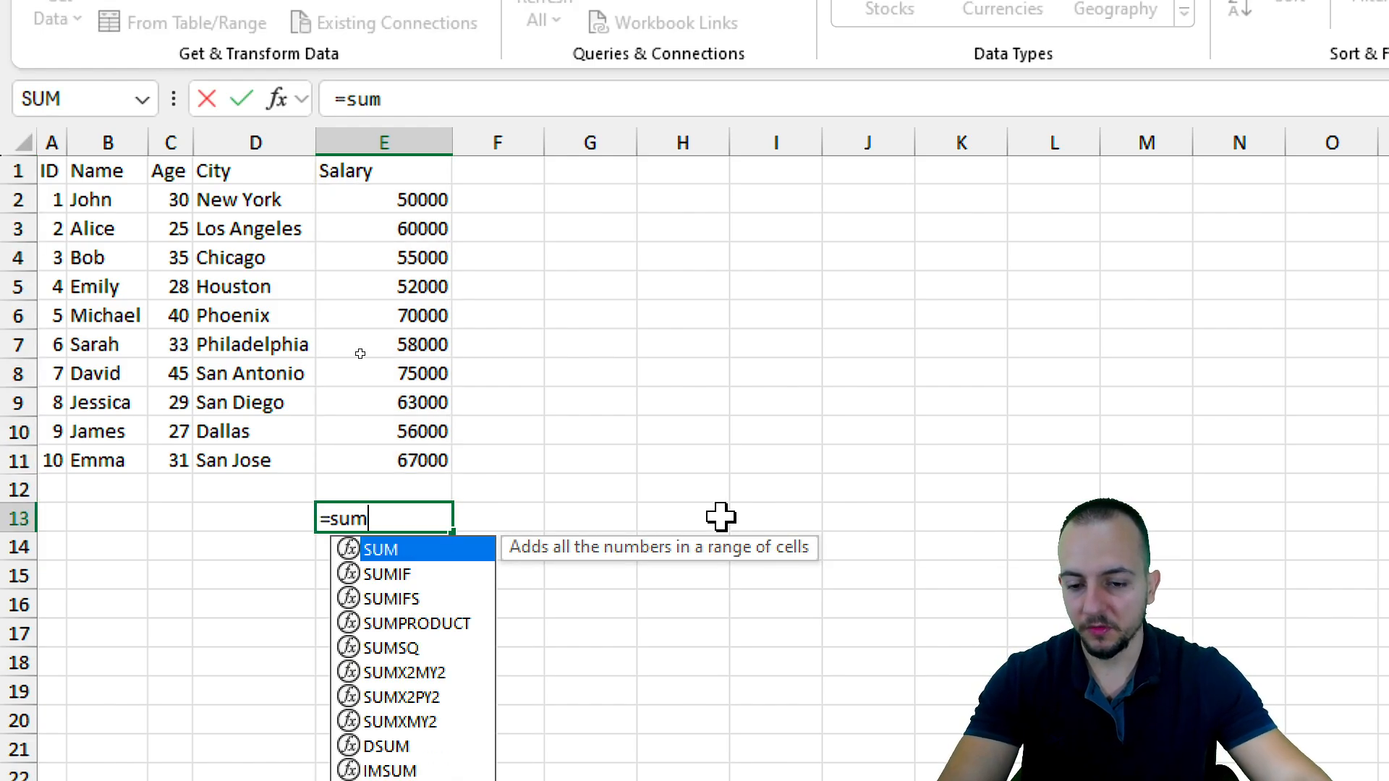
{"action": "double_click", "coordinate": [391, 550]}
{"action": "left_click_drag", "start_coordinate": [400, 452], "coordinate": [360, 202]}
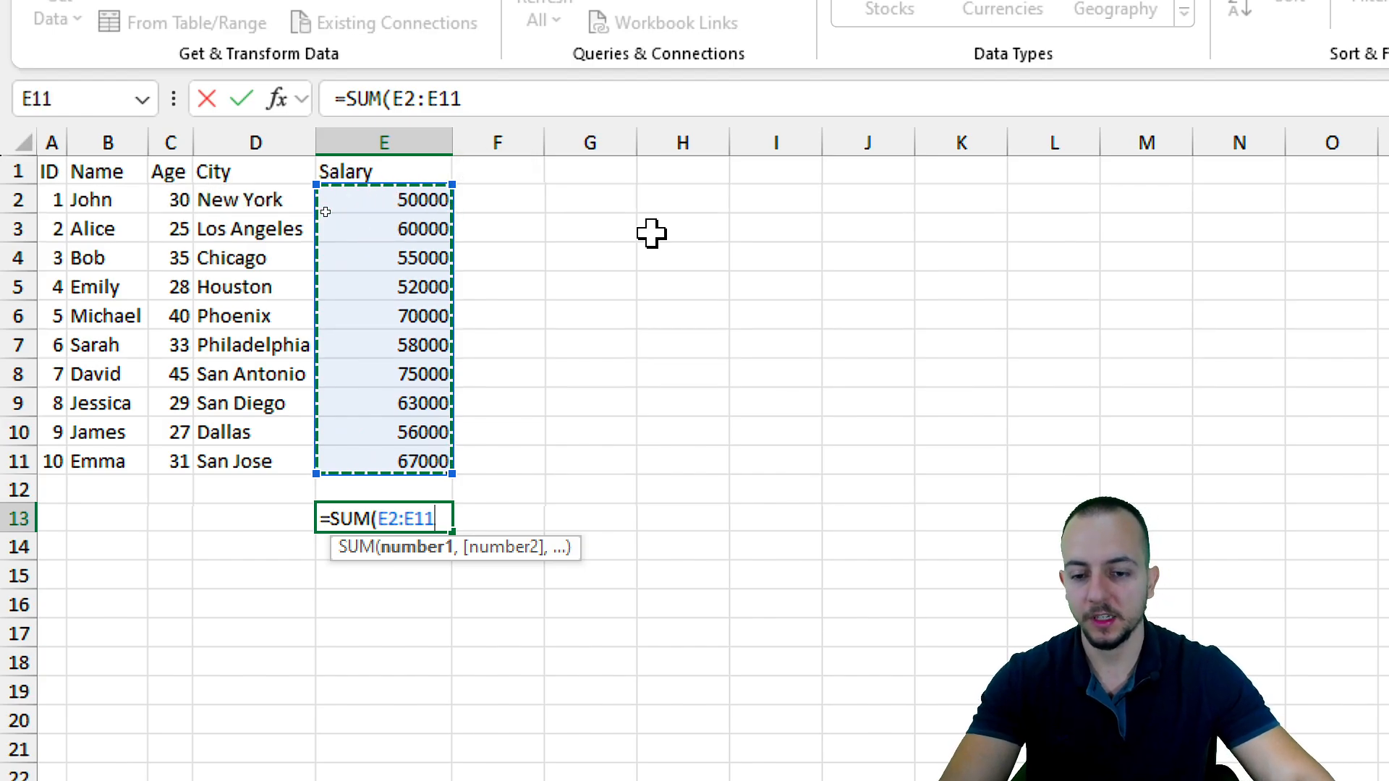
{"action": "key", "text": "Return"}
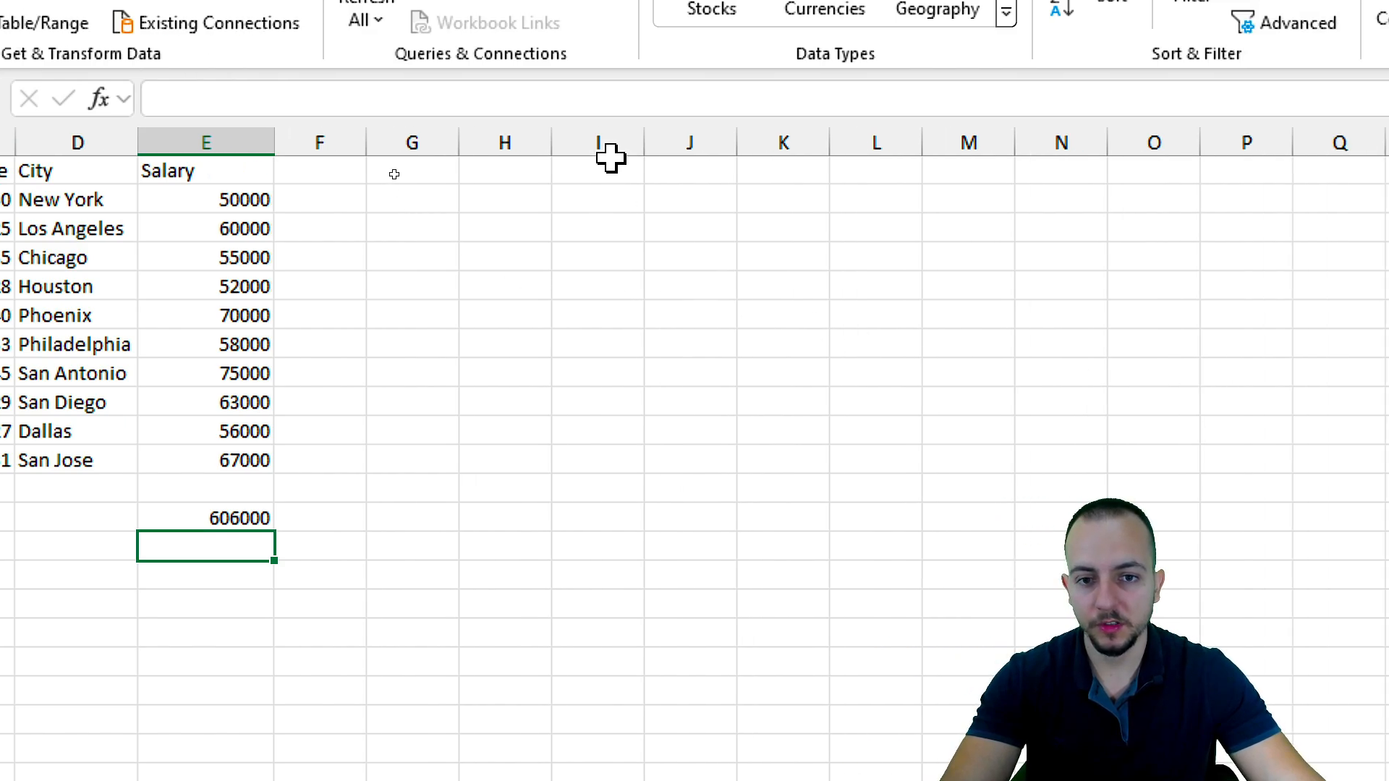
Import the table from the picture file Sales Report Image.png with cell I1 as the destination.
{"action": "left_click", "coordinate": [611, 168]}
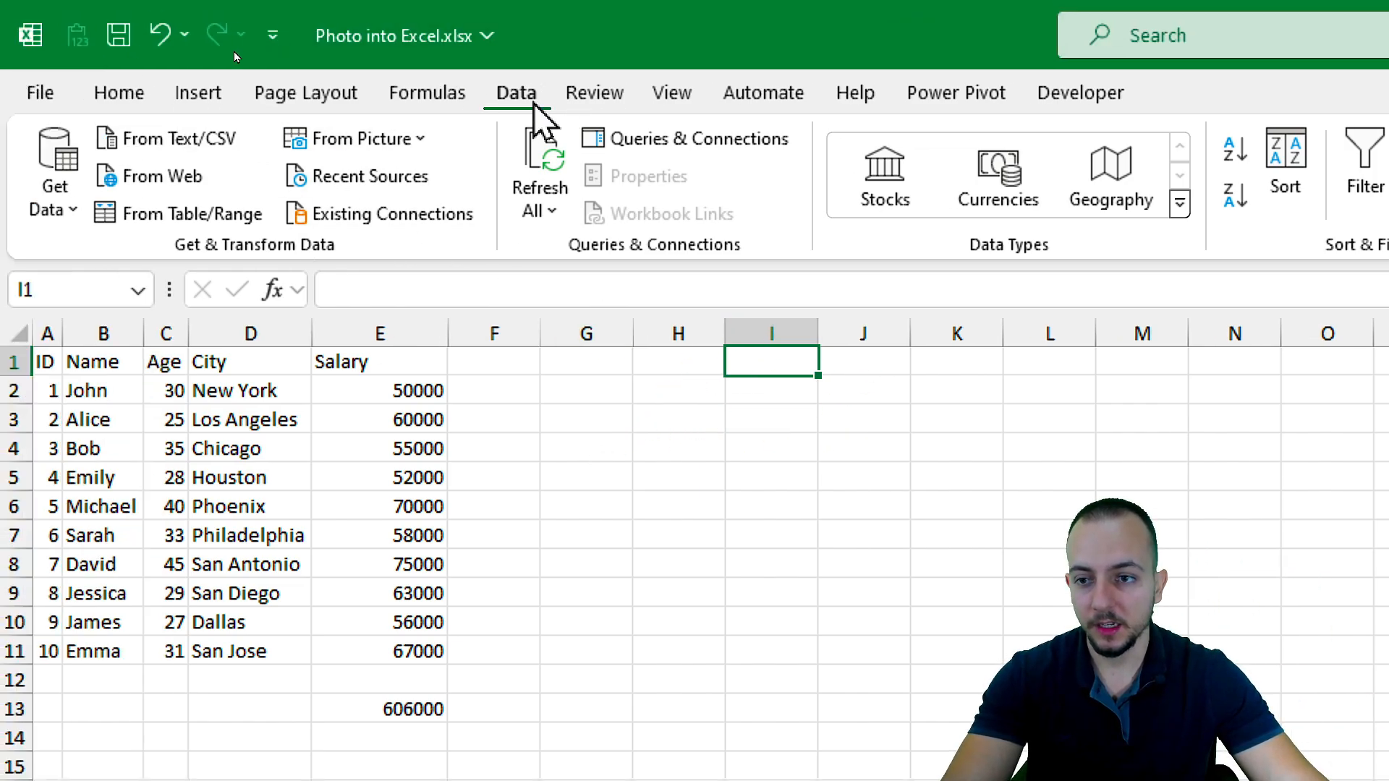
{"action": "left_click", "coordinate": [391, 143]}
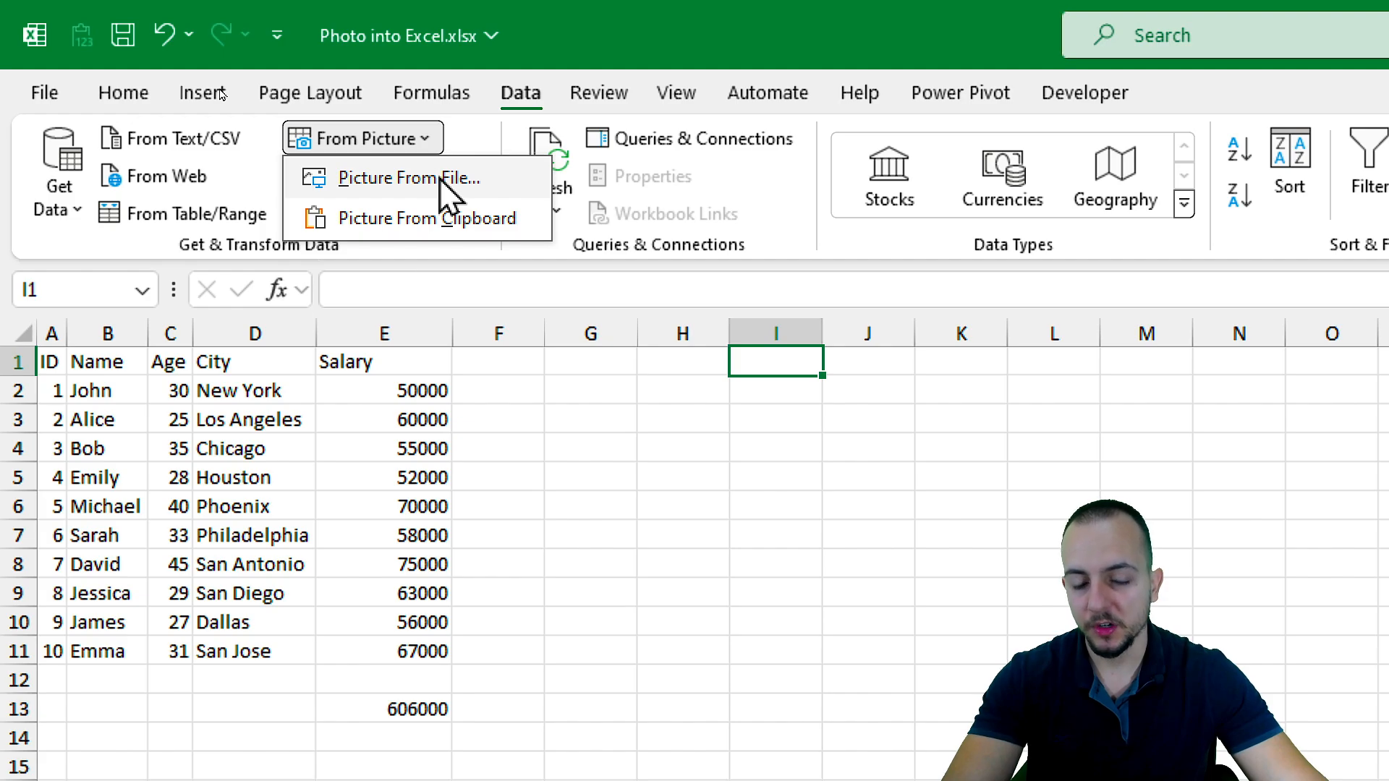
{"action": "left_click", "coordinate": [440, 176]}
{"action": "left_click", "coordinate": [626, 189]}
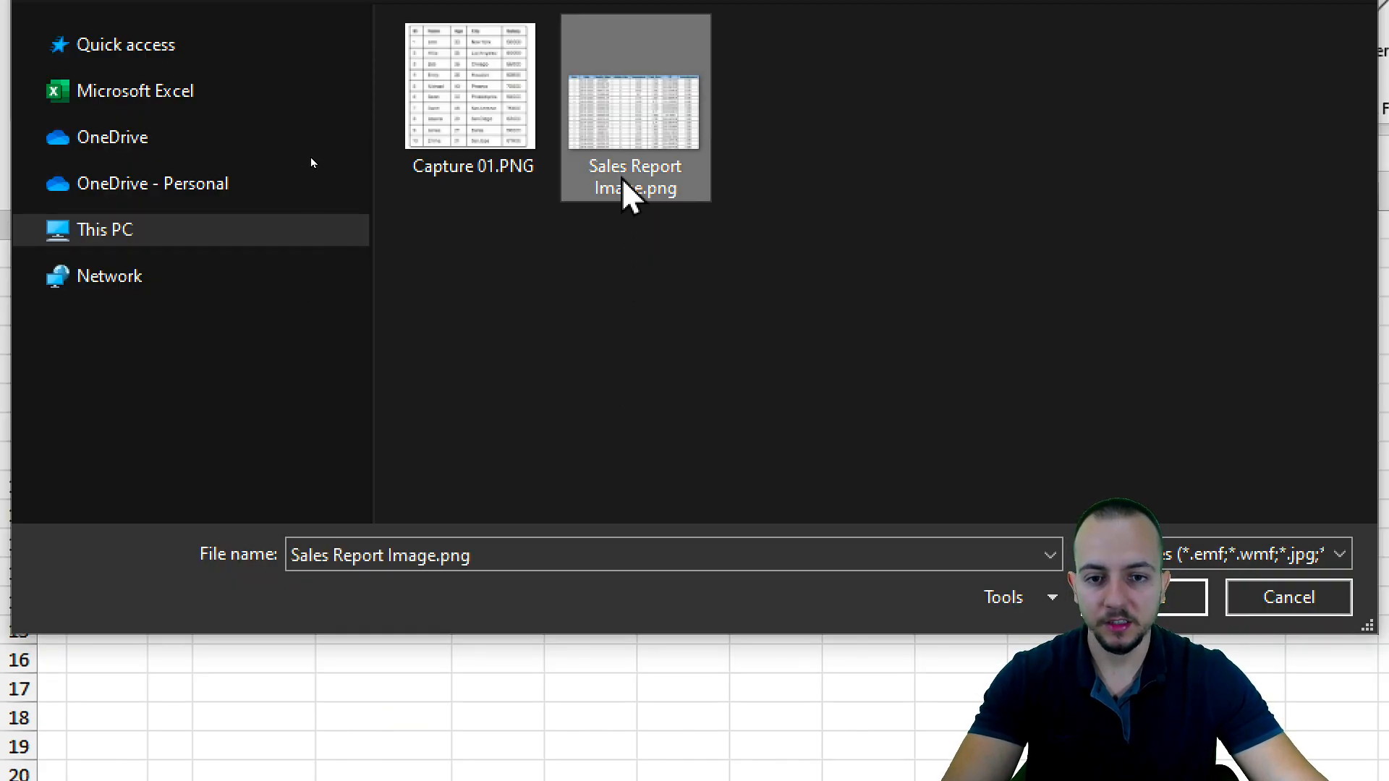
{"action": "left_click", "coordinate": [1142, 599]}
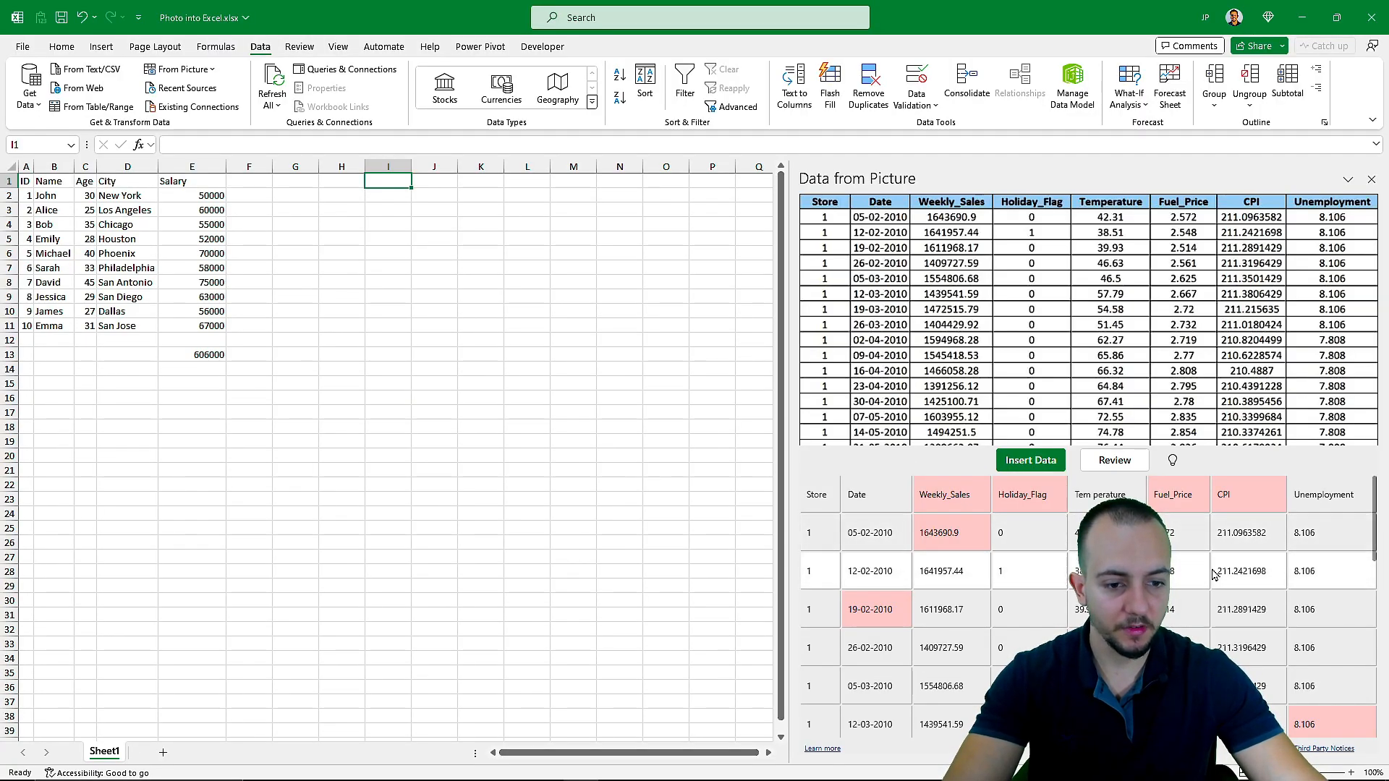
Review the flagged items and accept the Weekly_Sales, Holiday_Flag, Fuel_Price and CPI headers and the value 1643690.9, then end the review.
{"action": "scroll", "coordinate": [1219, 576], "scroll_direction": "down", "scroll_amount": 3}
{"action": "scroll", "coordinate": [1216, 582], "scroll_direction": "down", "scroll_amount": 2}
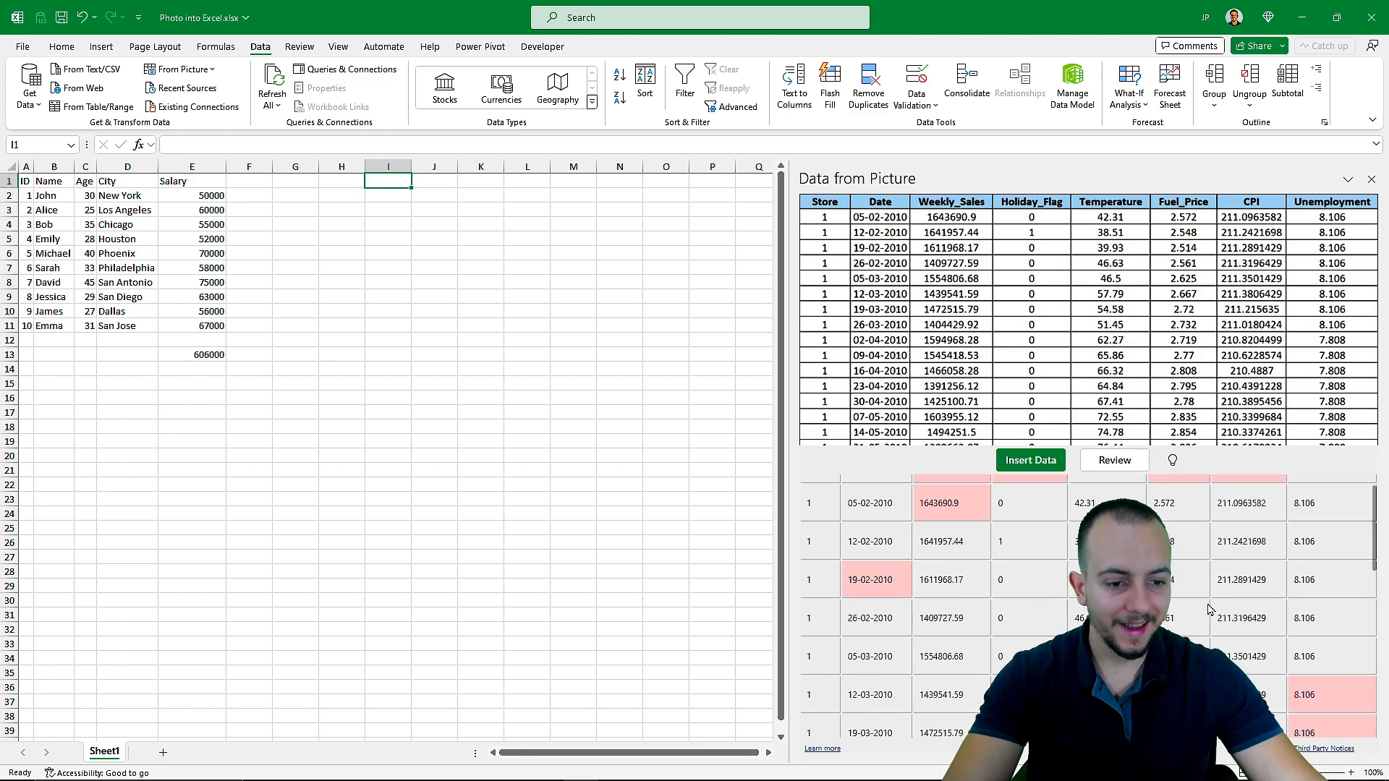
{"action": "scroll", "coordinate": [1210, 579], "scroll_direction": "up", "scroll_amount": 5}
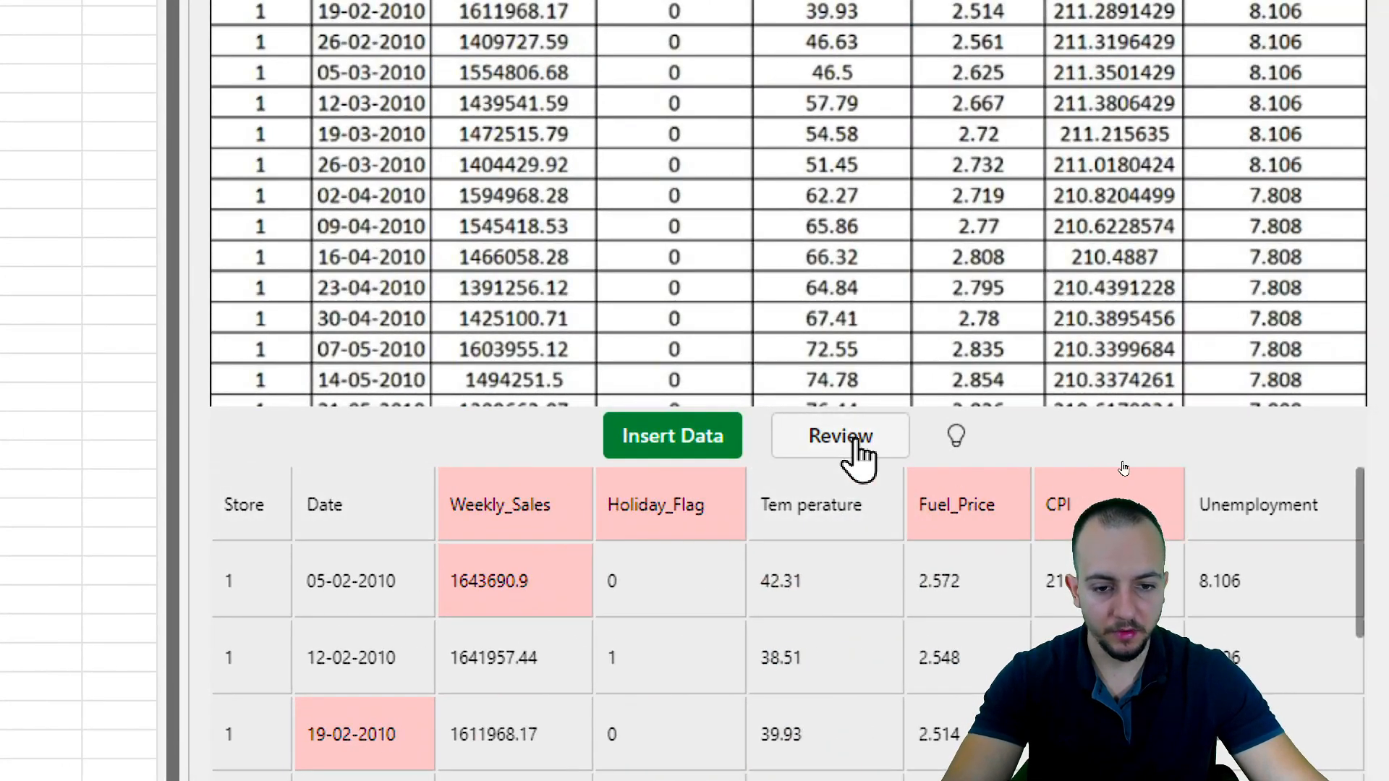
{"action": "left_click", "coordinate": [1131, 454]}
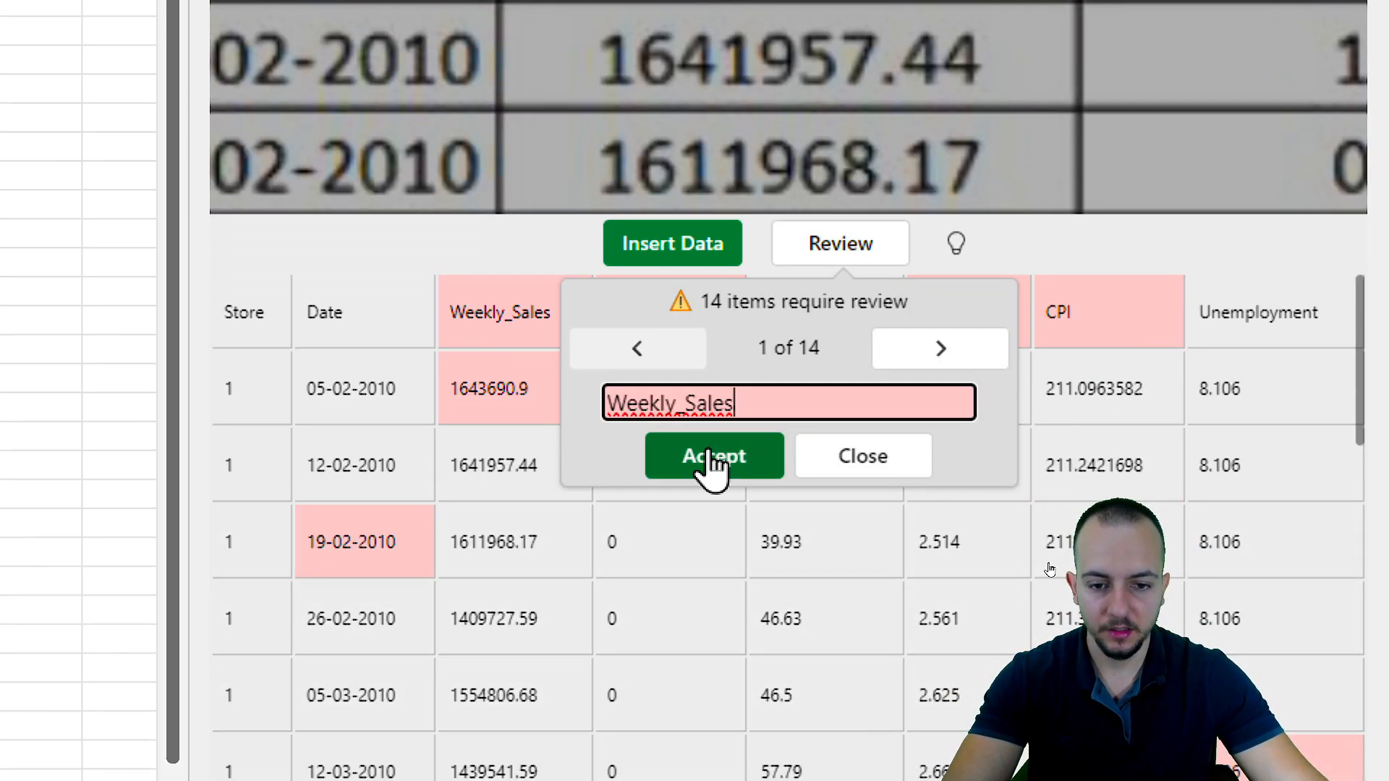
{"action": "left_click", "coordinate": [714, 773]}
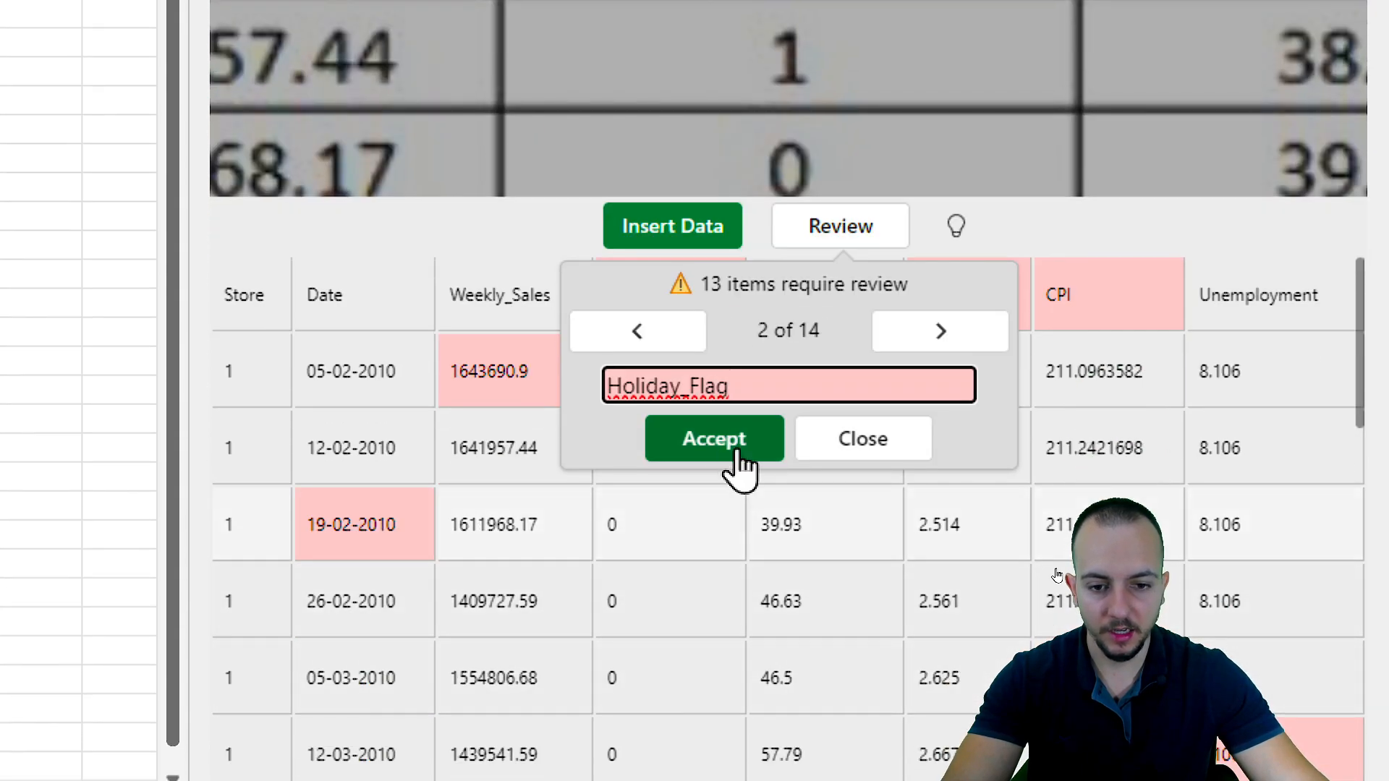
{"action": "left_click", "coordinate": [720, 445]}
{"action": "left_click", "coordinate": [719, 450]}
{"action": "left_click", "coordinate": [722, 449]}
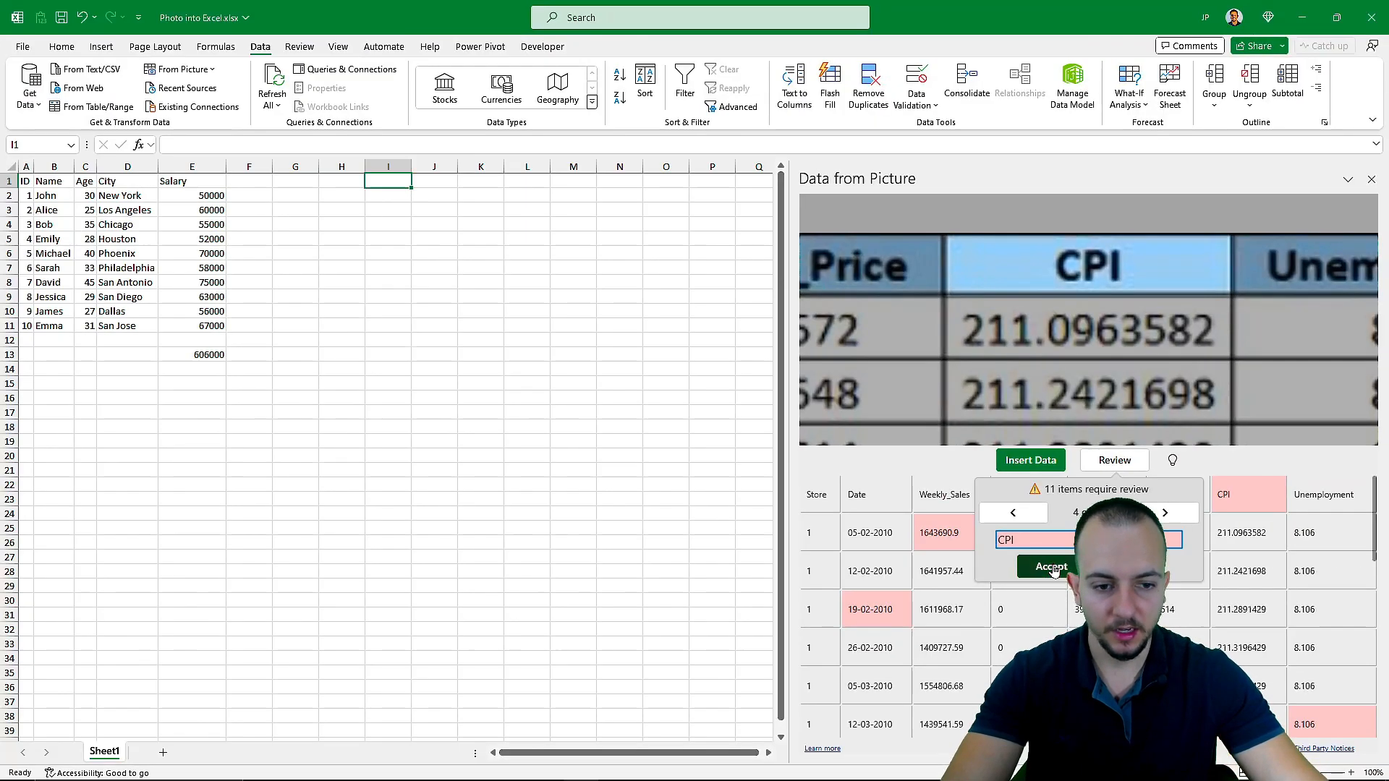
{"action": "left_click", "coordinate": [725, 448]}
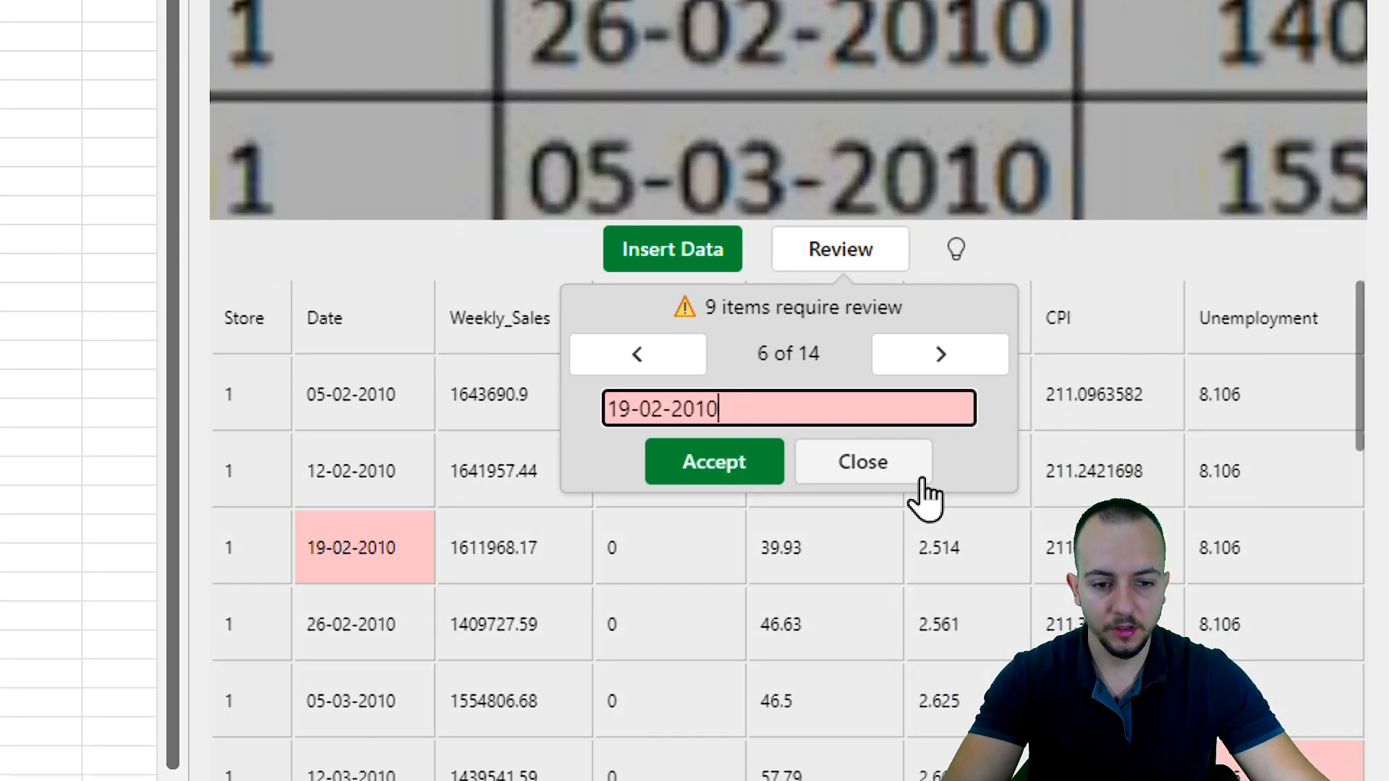
{"action": "left_click", "coordinate": [868, 469]}
Insert the extracted sales report data into the sheet at I1 despite the unreviewed items.
{"action": "left_click", "coordinate": [727, 253]}
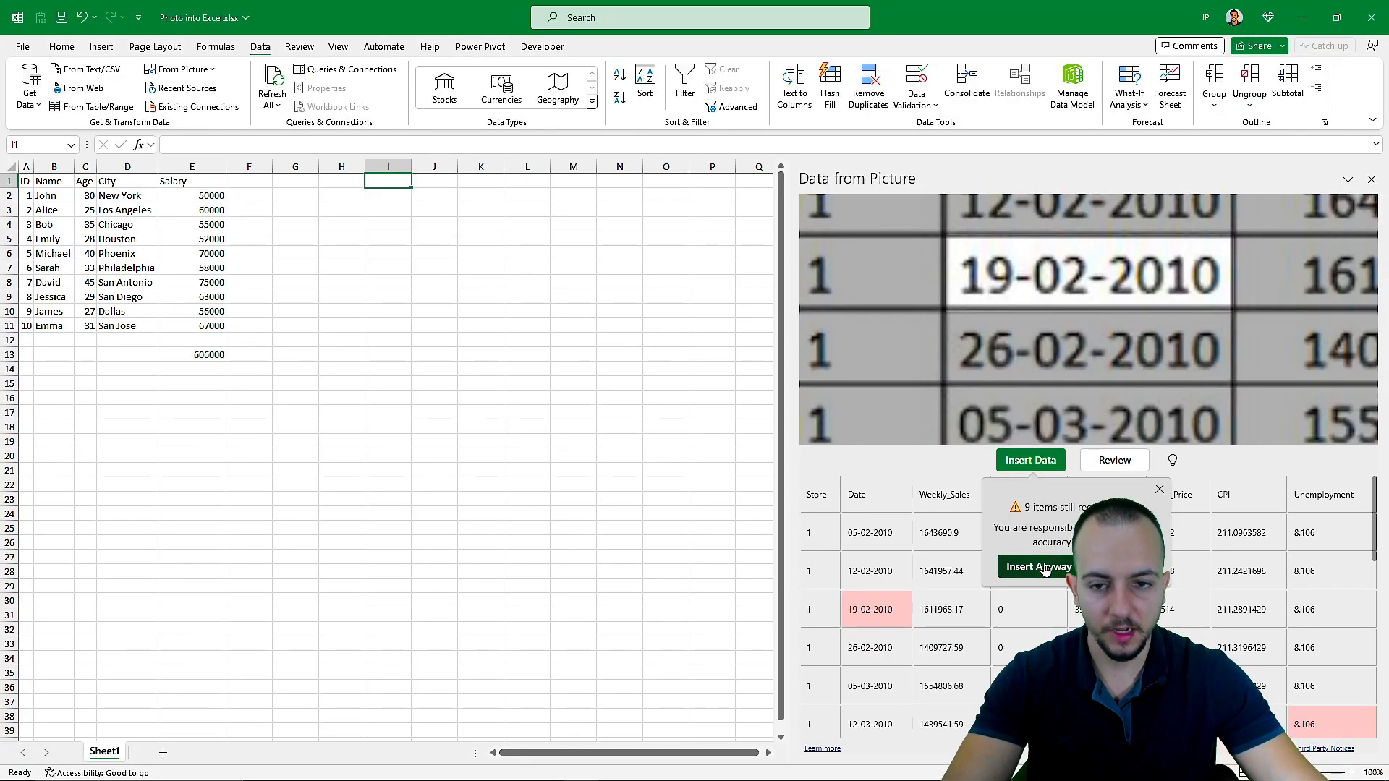
{"action": "left_click", "coordinate": [713, 450]}
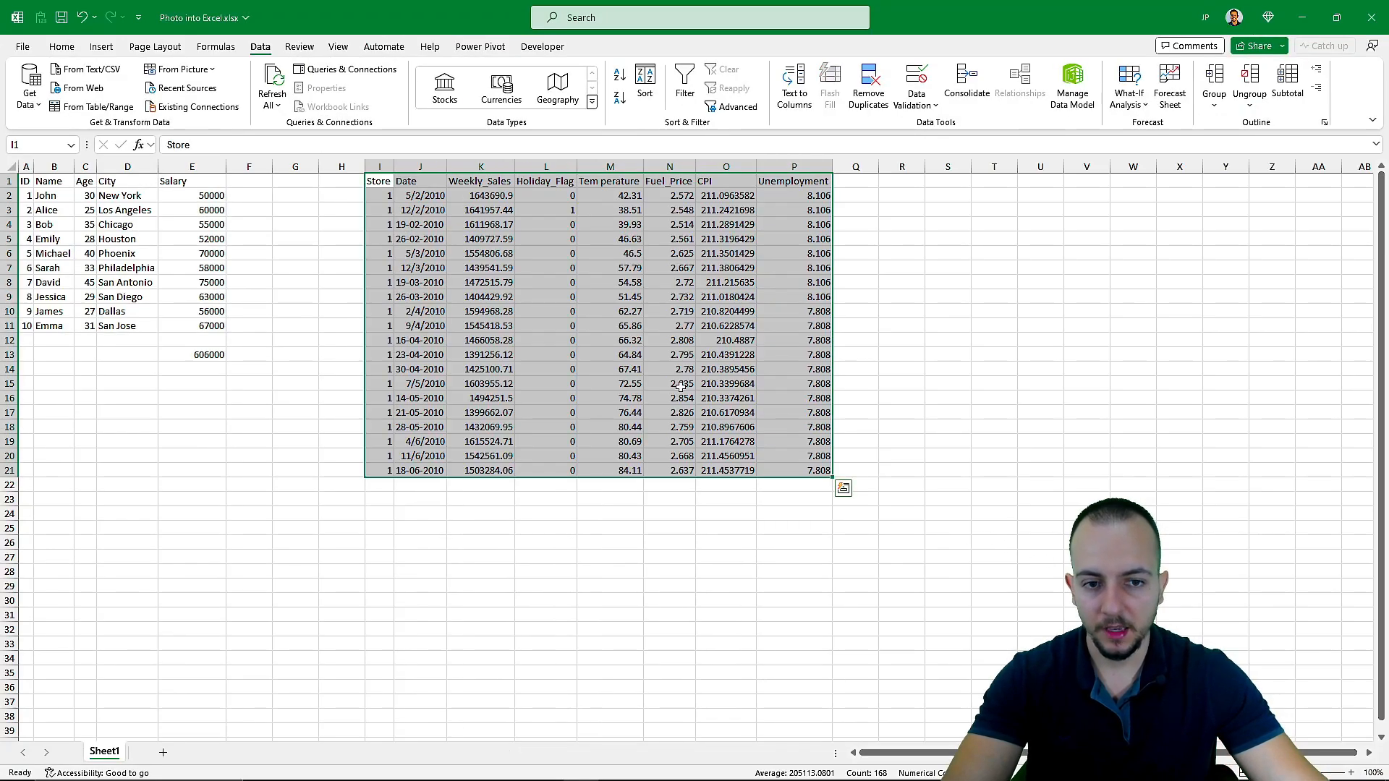
{"action": "left_click", "coordinate": [383, 183]}
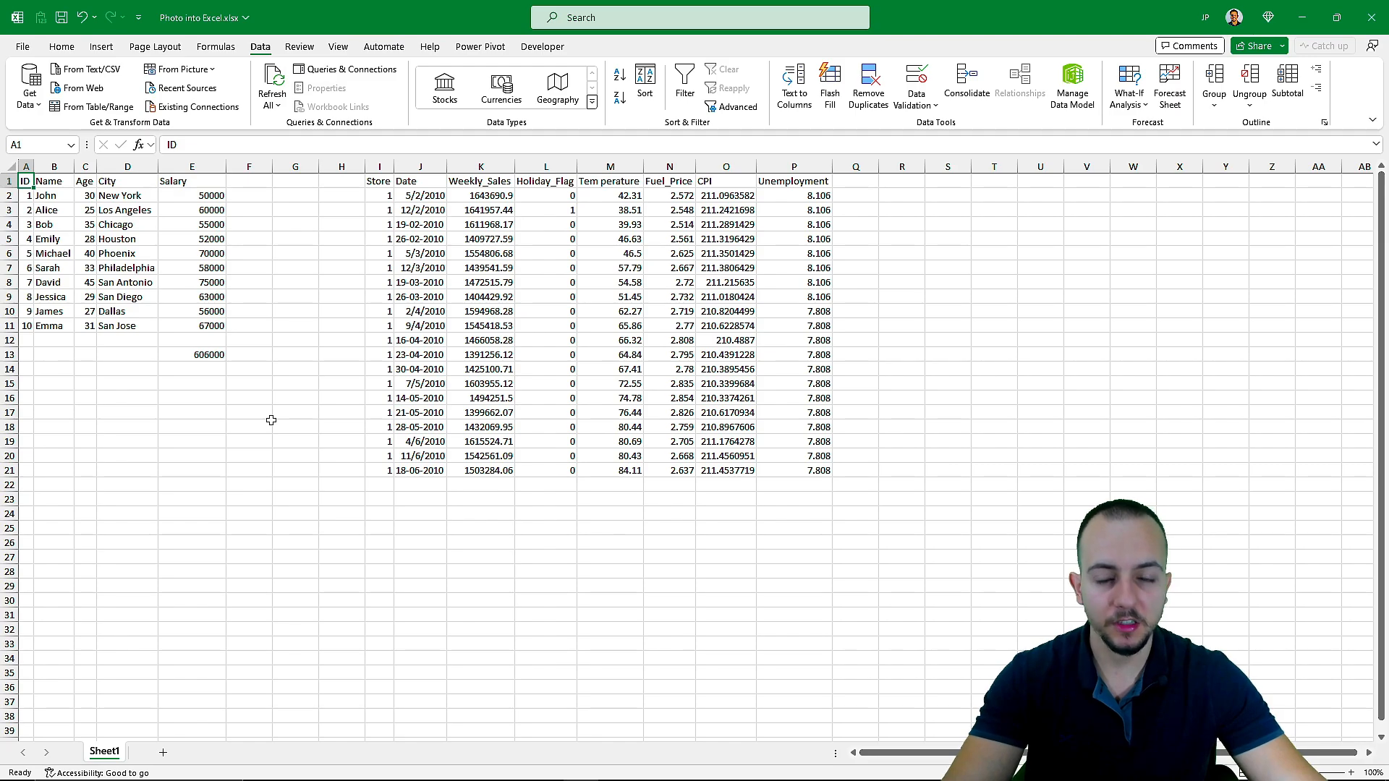
{"action": "left_click", "coordinate": [62, 47]}
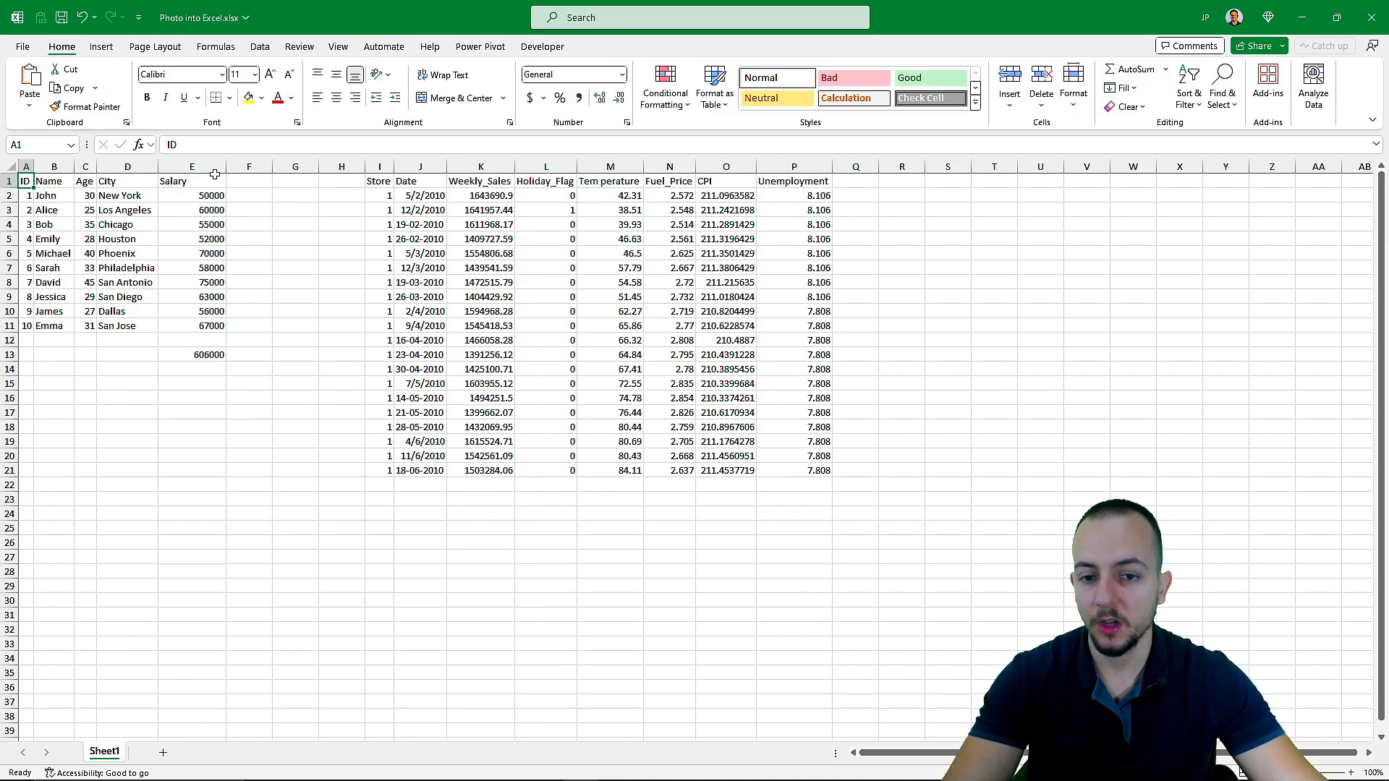
{"action": "scroll", "coordinate": [401, 314], "scroll_direction": "up", "scroll_amount": 1}
{"action": "scroll", "coordinate": [401, 313], "scroll_direction": "down", "scroll_amount": 1}
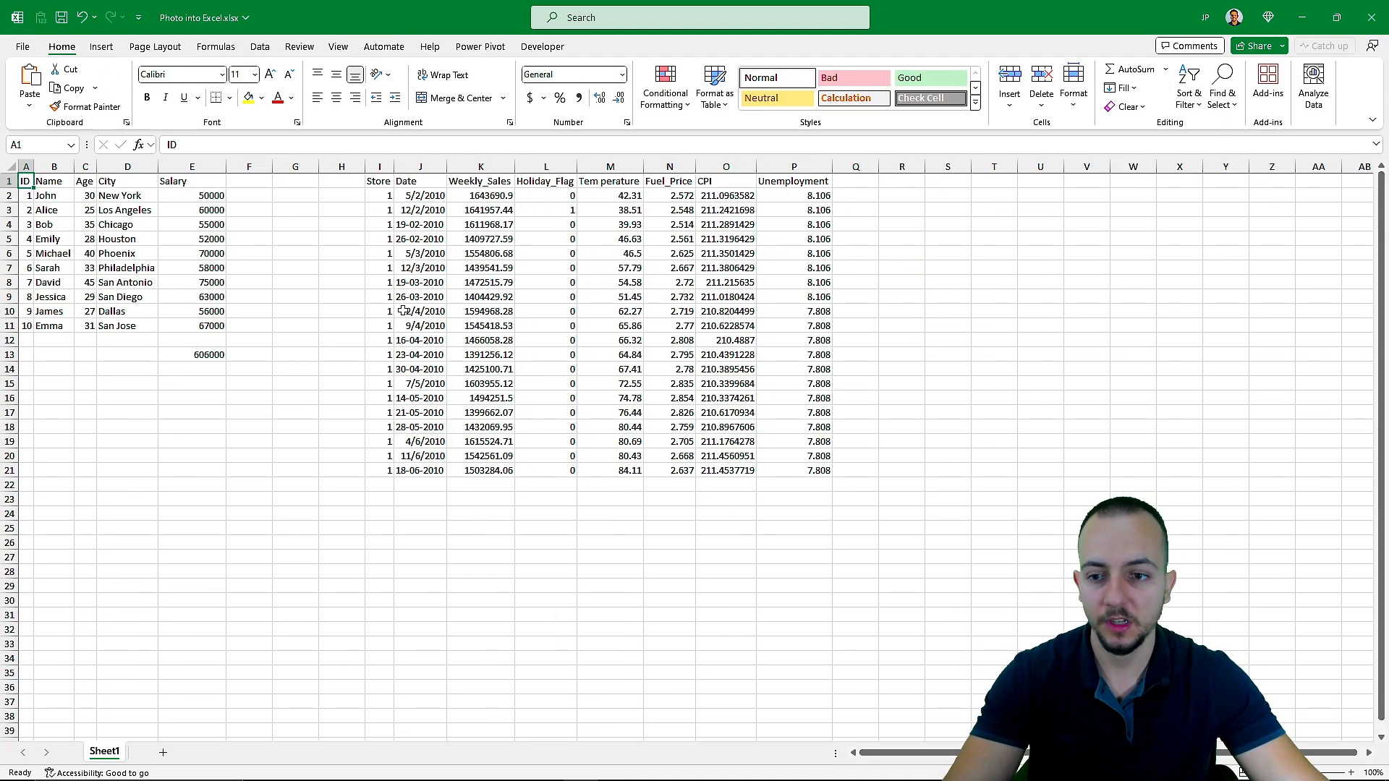